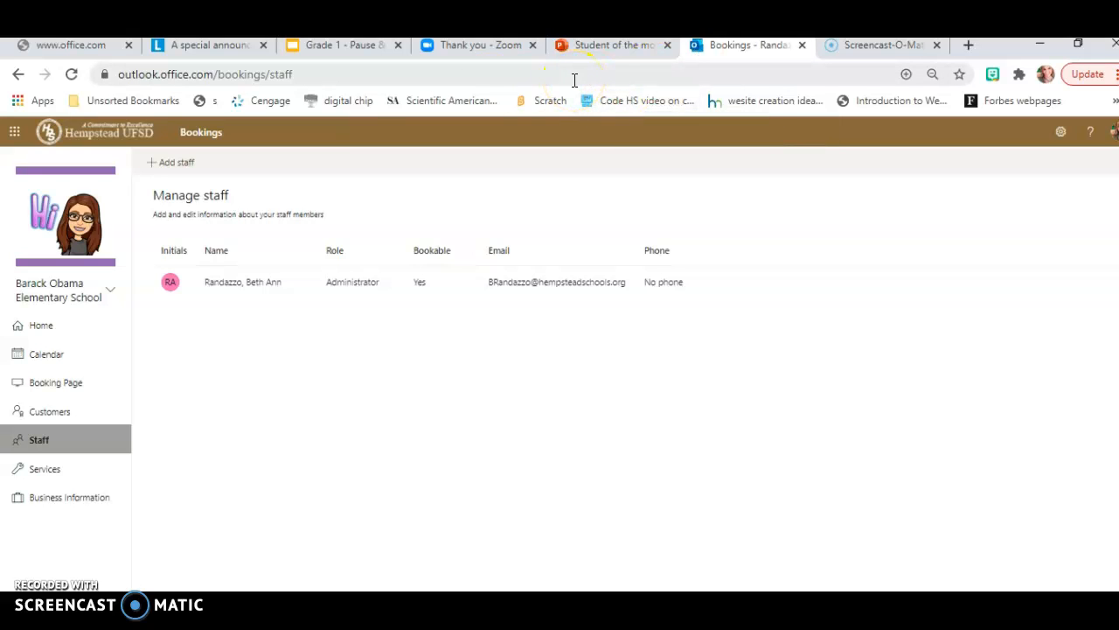
Step: Open Bookings from the Office 365 app list
click(15, 132)
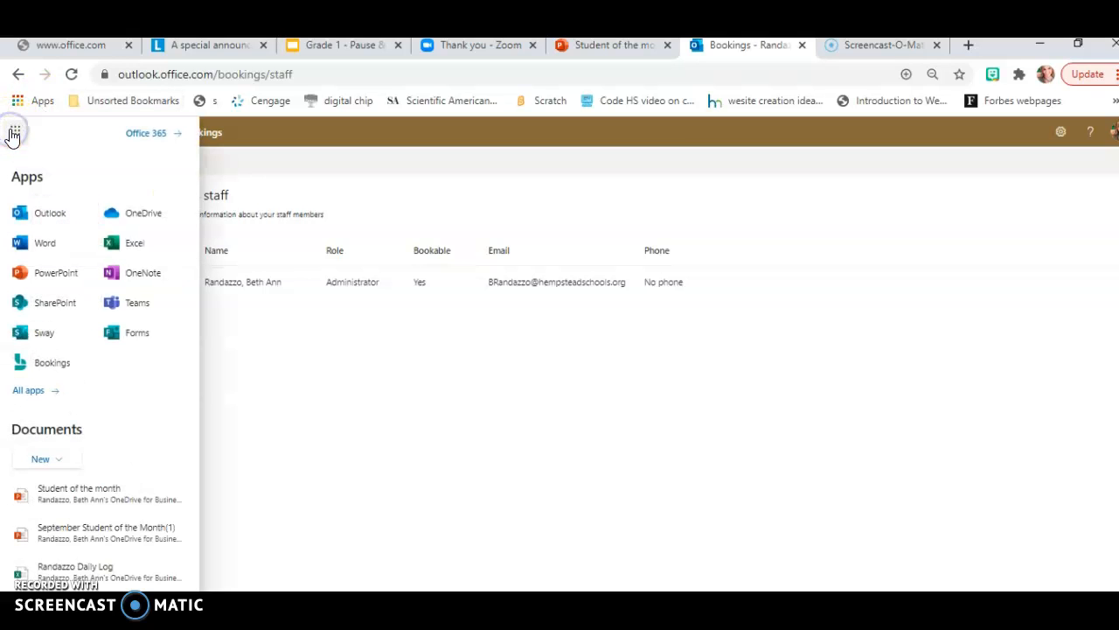
click(61, 375)
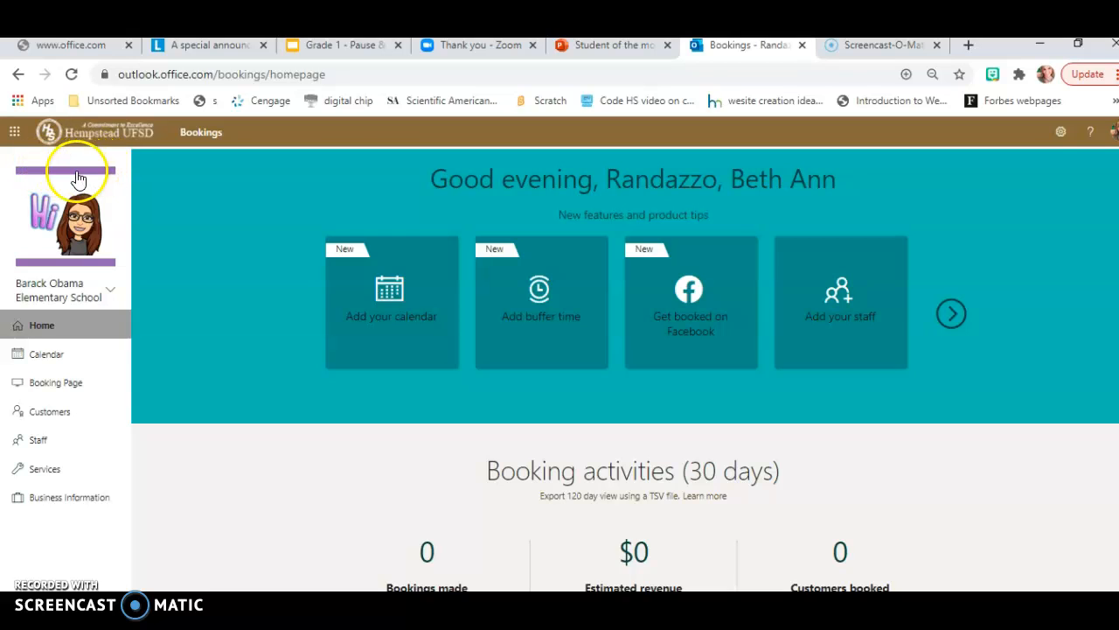
Step: Open the business logo settings, check the current logo image and save it
click(75, 234)
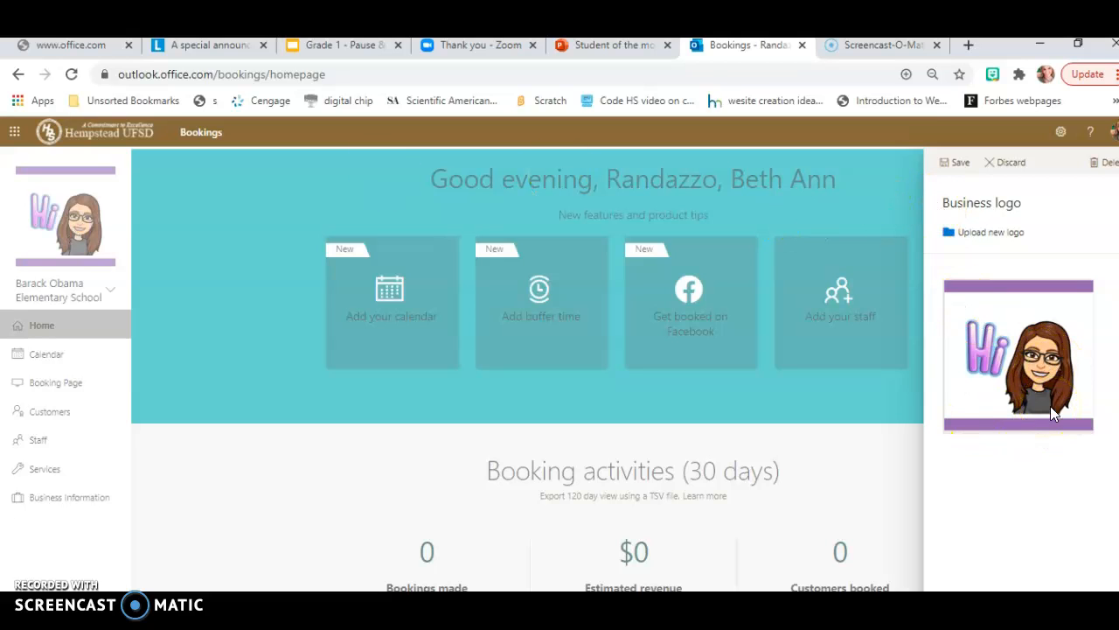
click(1046, 361)
click(959, 168)
click(959, 168)
click(839, 472)
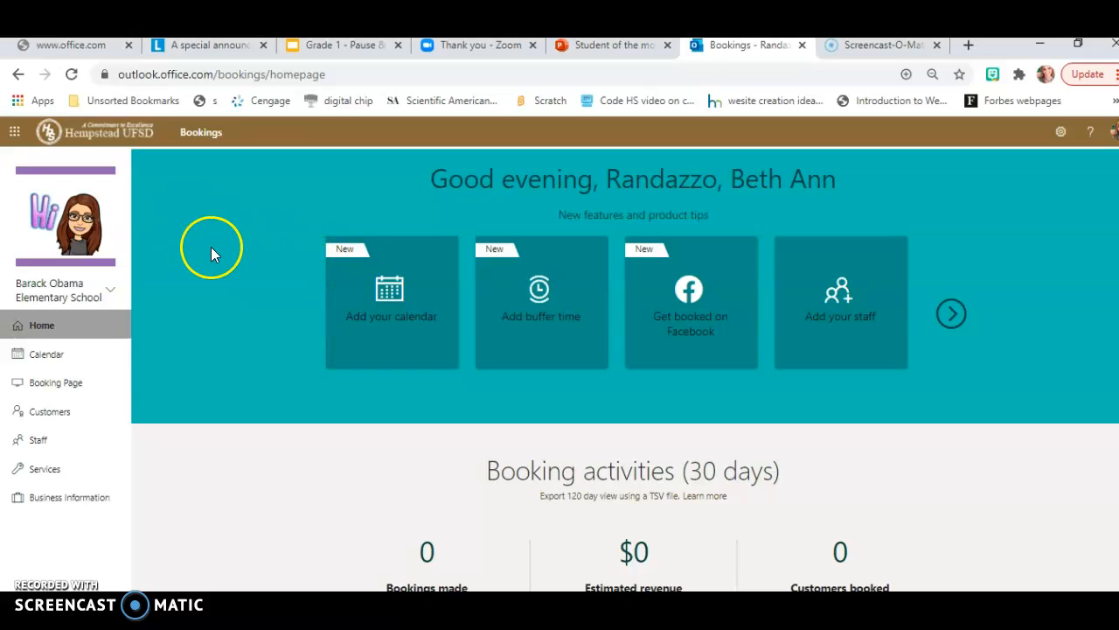
Step: Check the options for creating or opening another booking calendar beside the school name
click(111, 295)
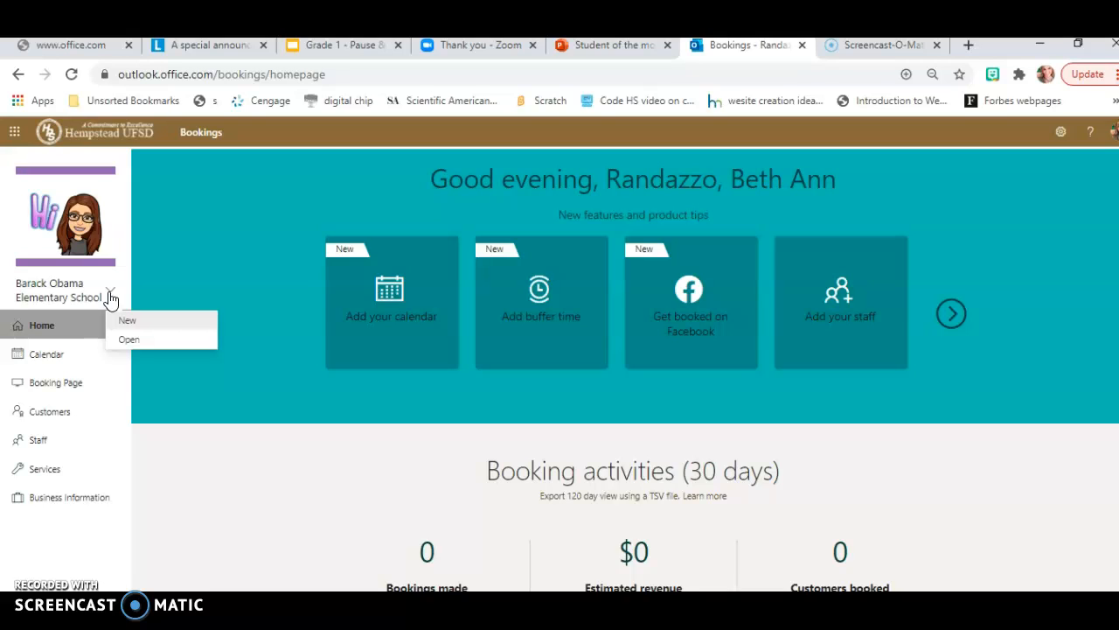
click(219, 261)
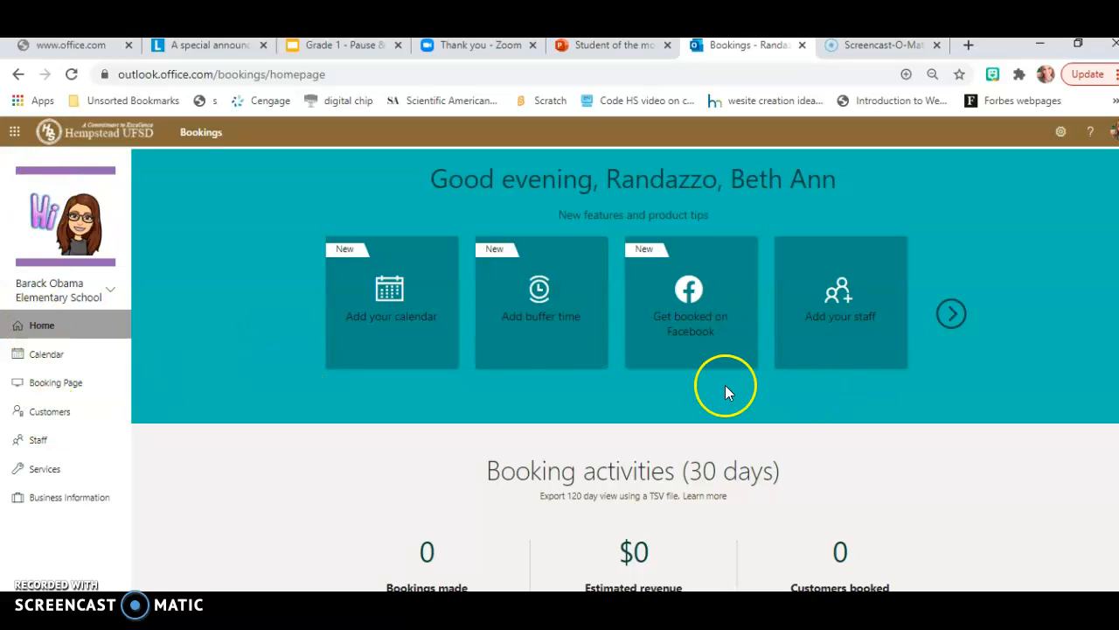
Step: Open the business information and review the address, phone, customer reply email, website URL, business type and currency fields
click(92, 510)
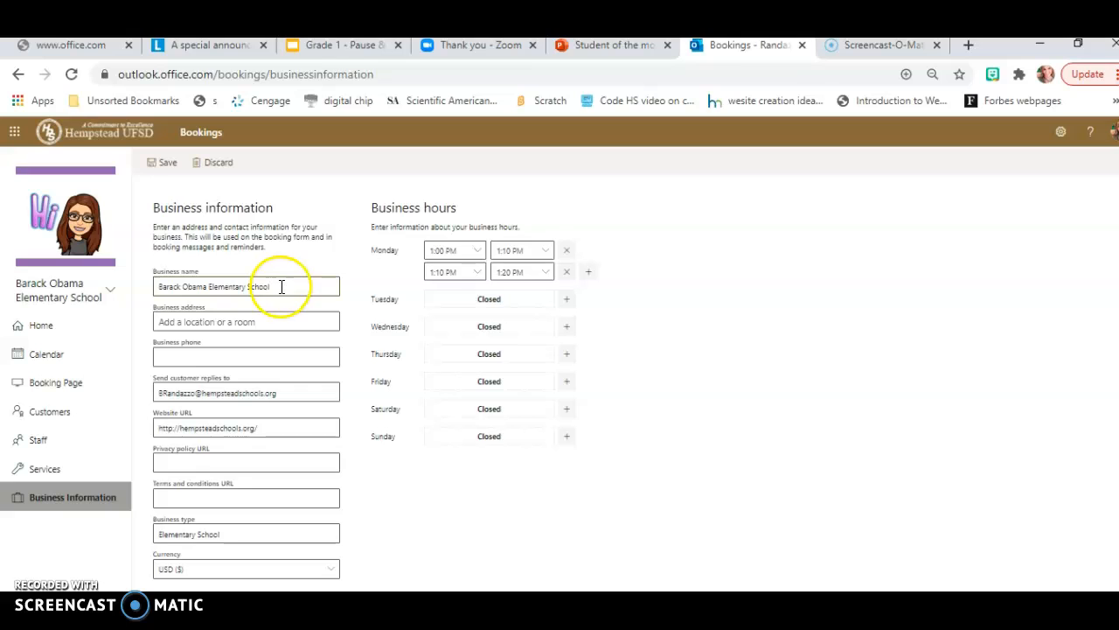
click(281, 318)
click(237, 357)
click(280, 393)
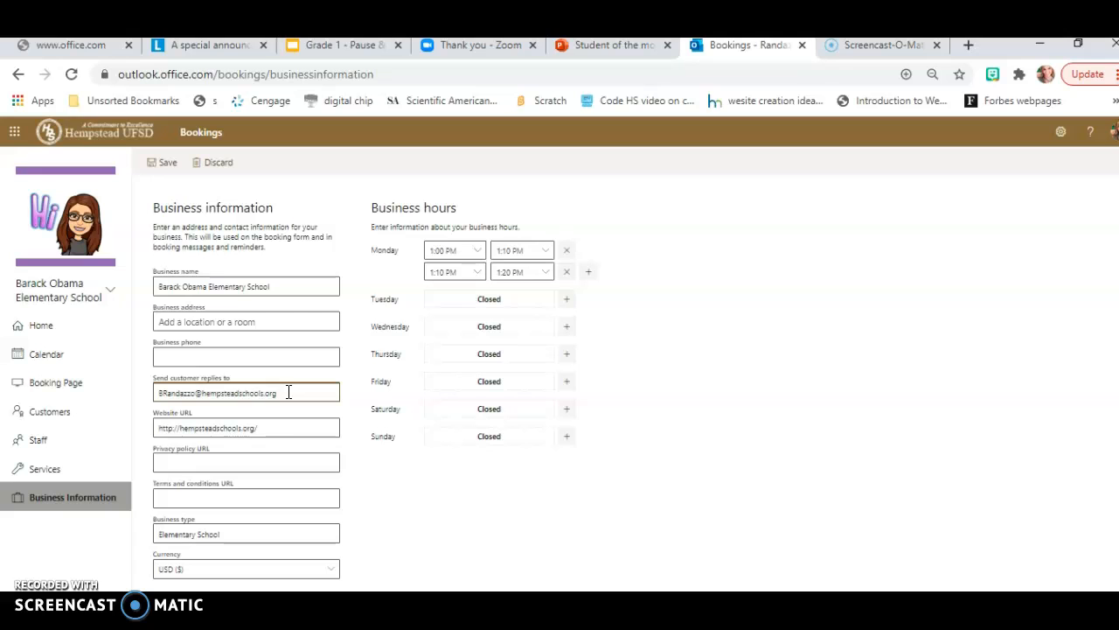
click(1062, 572)
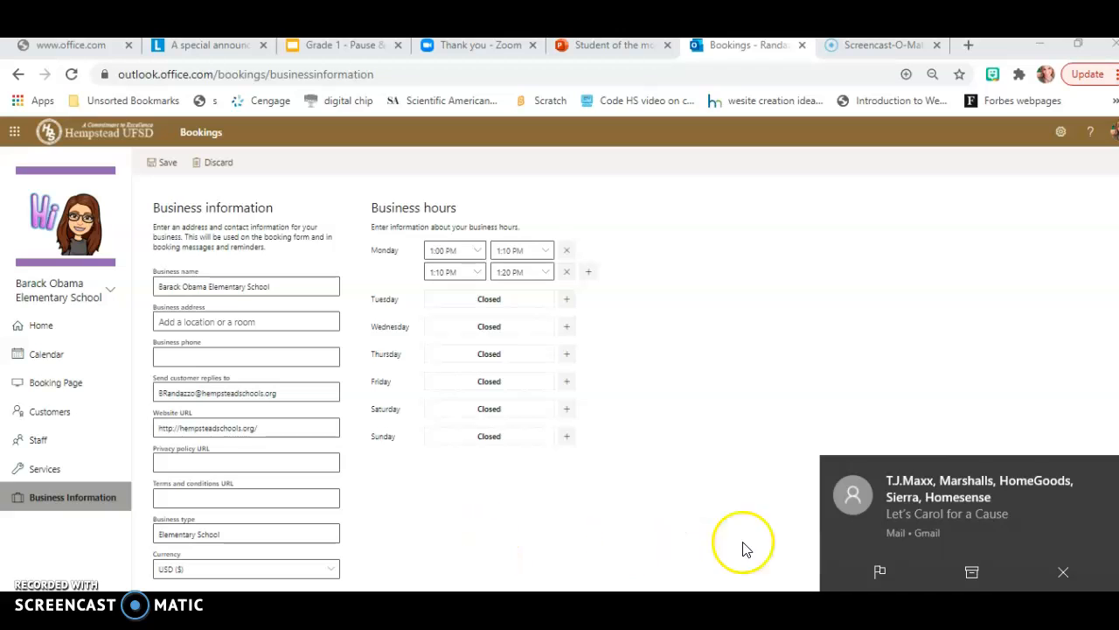
click(1075, 574)
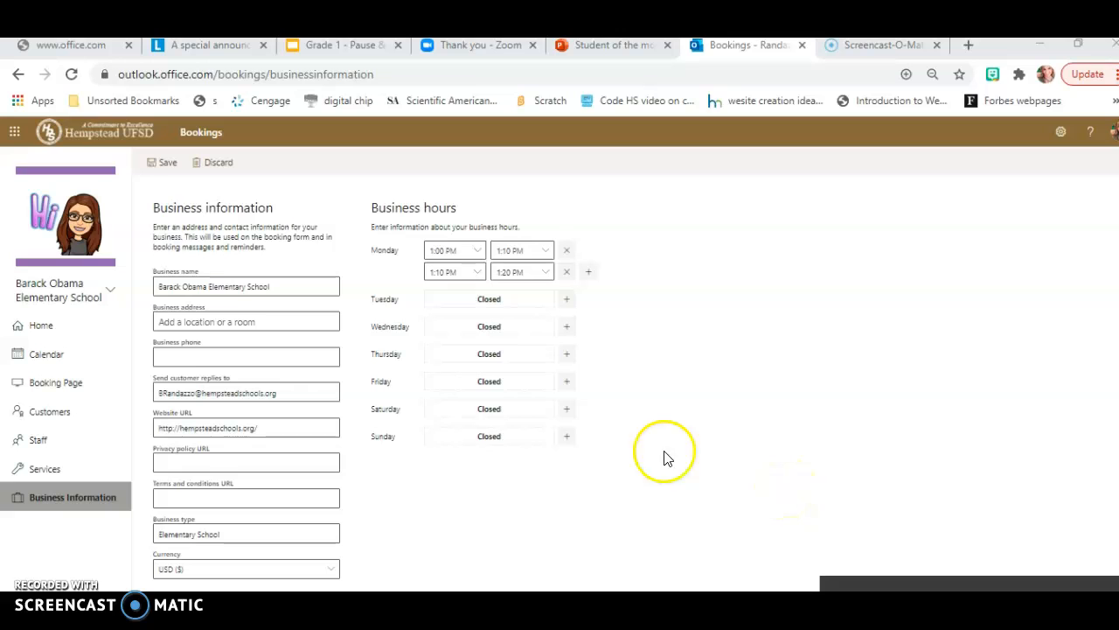
click(287, 426)
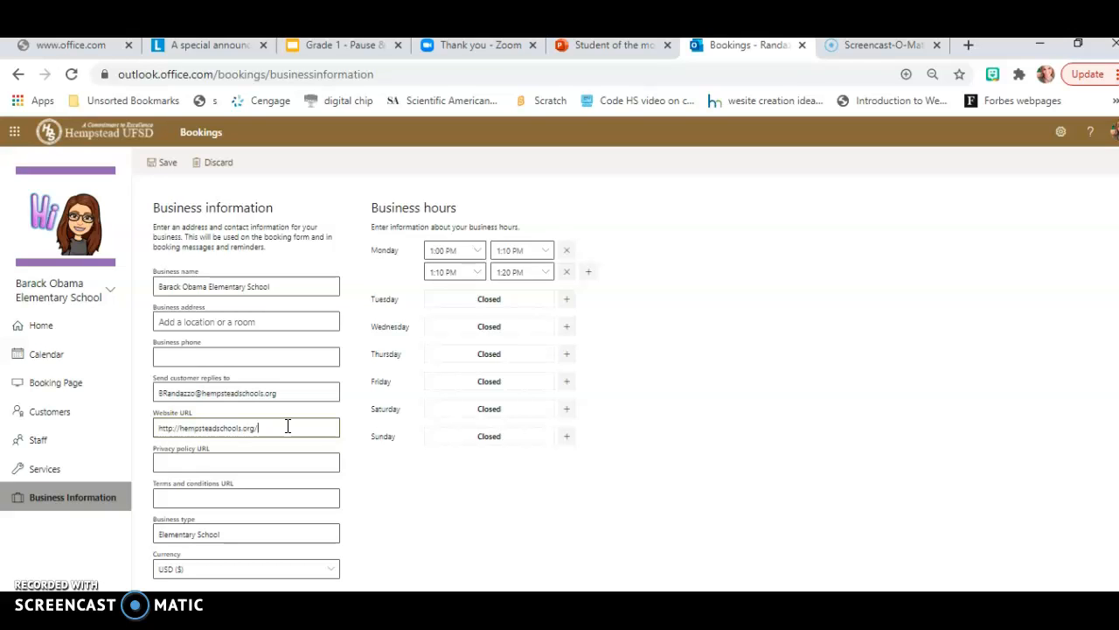
click(256, 531)
click(192, 570)
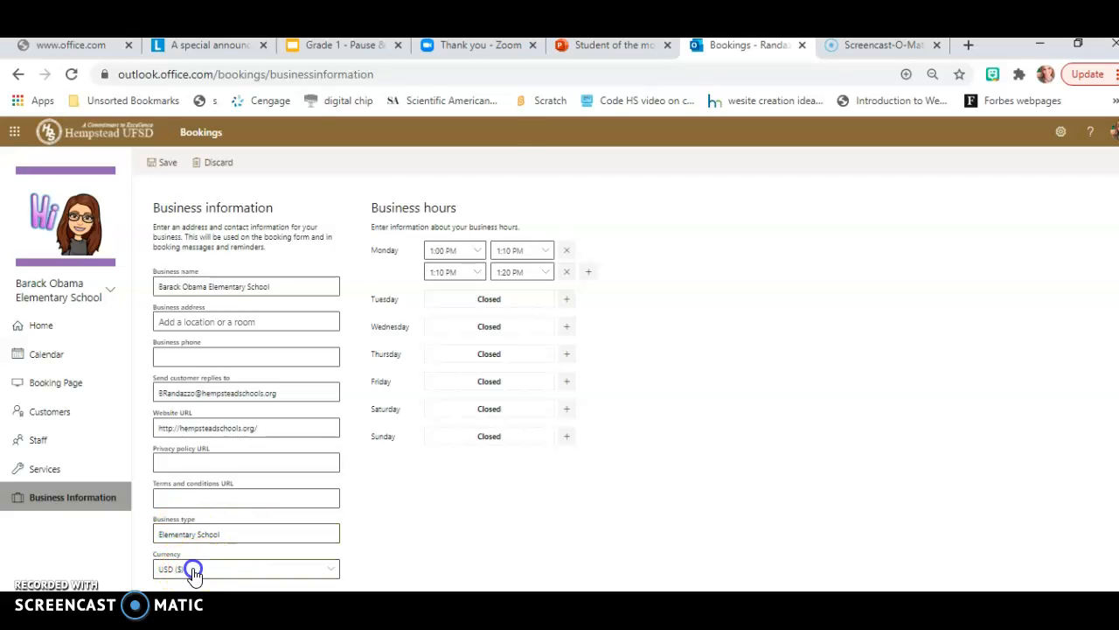
click(636, 488)
click(638, 368)
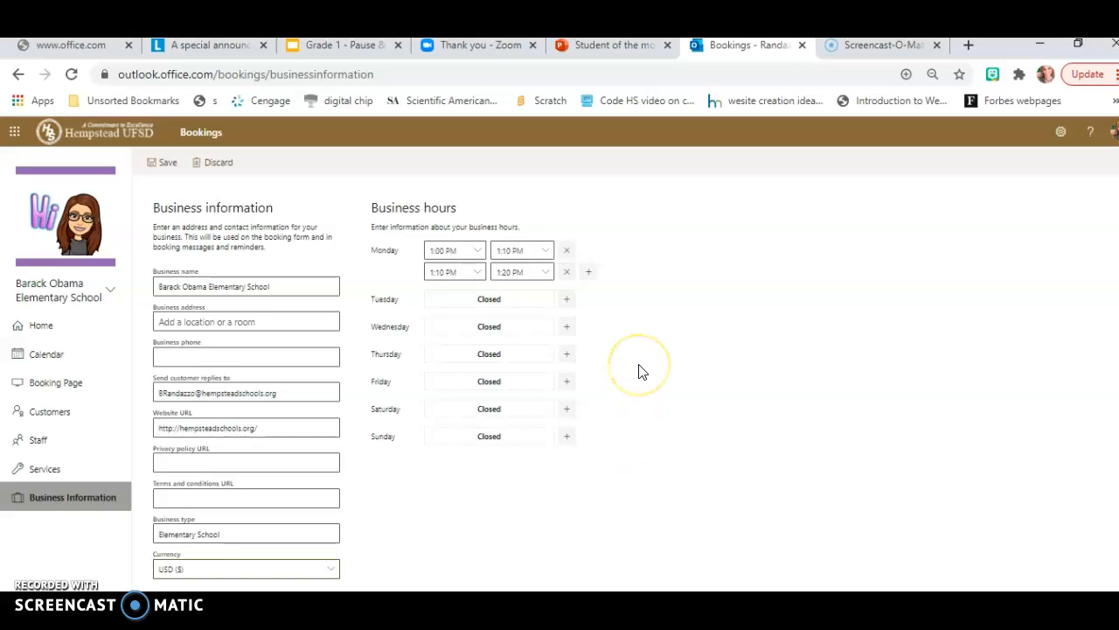
Step: Review the start time choices for Monday's business hours and save the business information
click(671, 321)
click(479, 253)
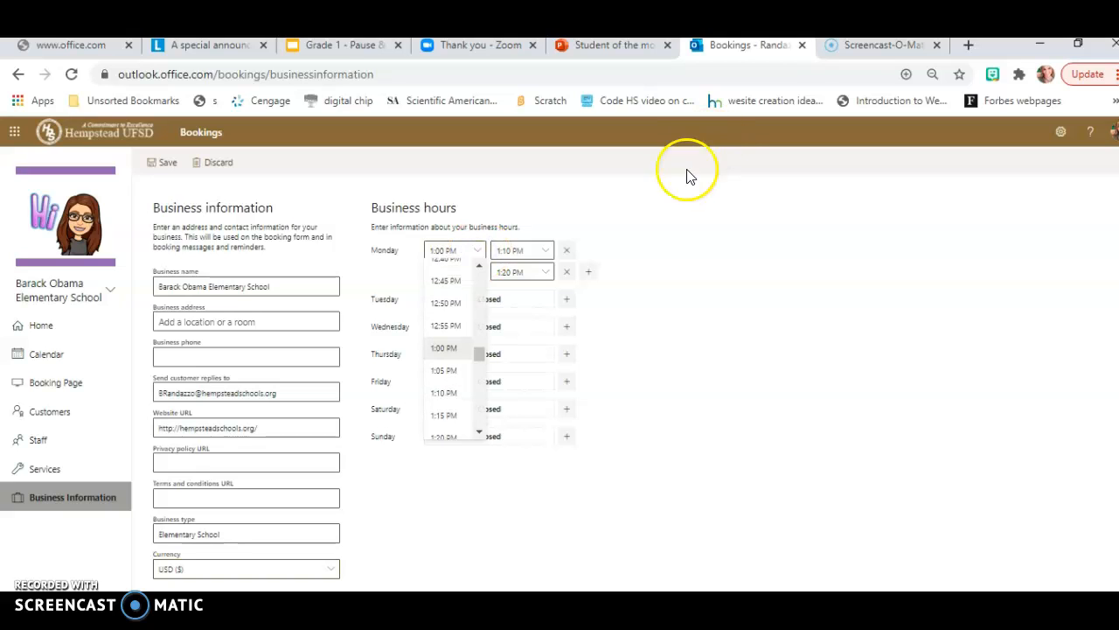
click(675, 197)
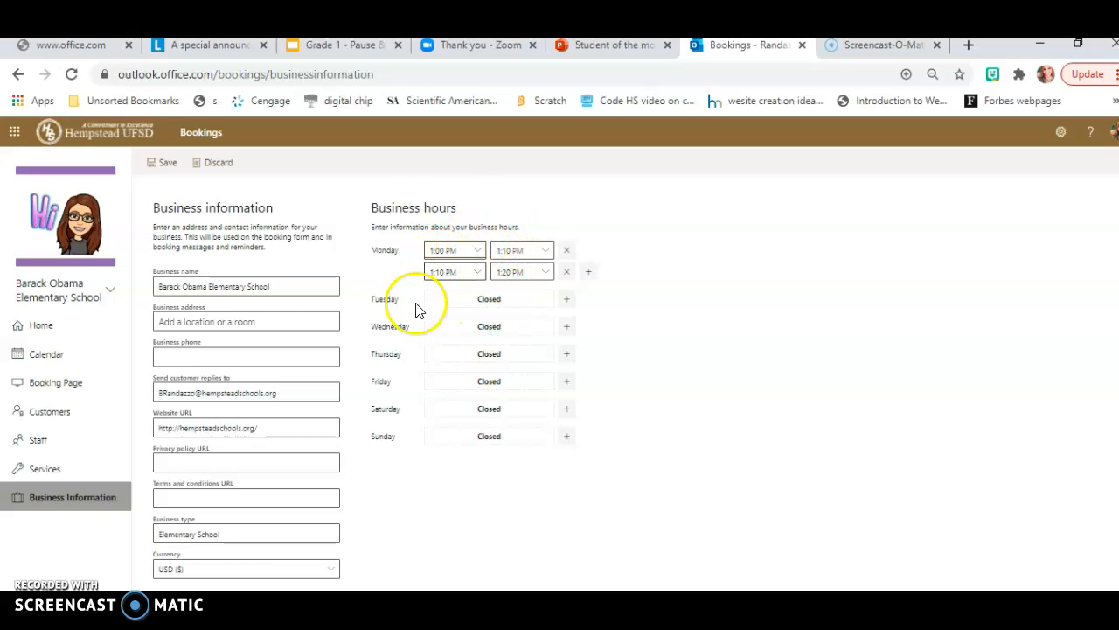
click(166, 166)
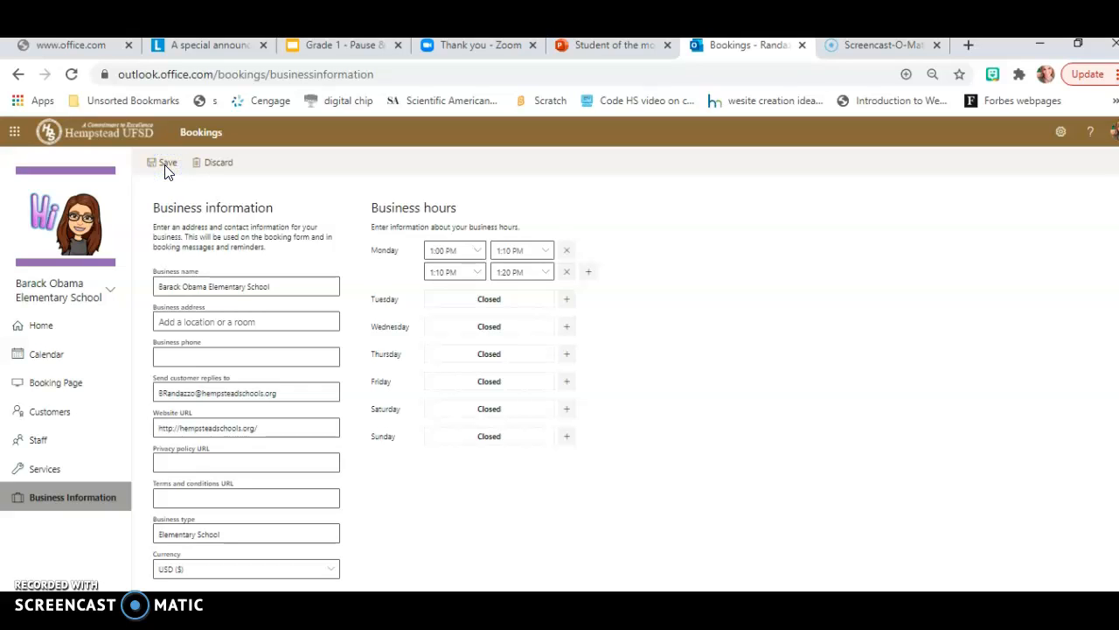
click(167, 166)
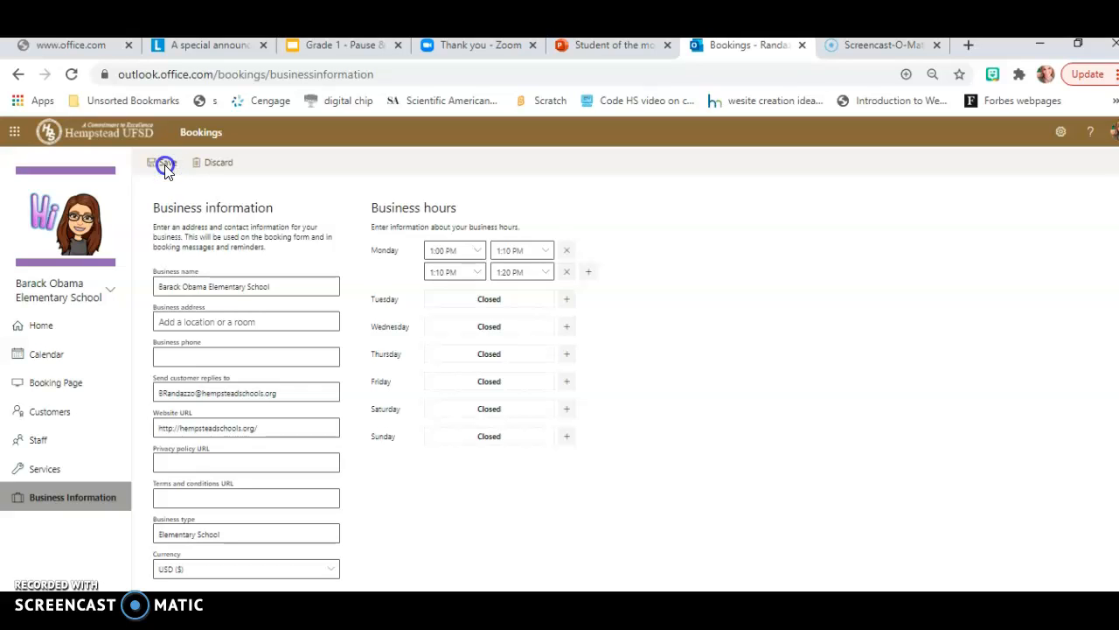
click(649, 386)
Step: Open the Parent Conferences service from the services list for editing
click(74, 472)
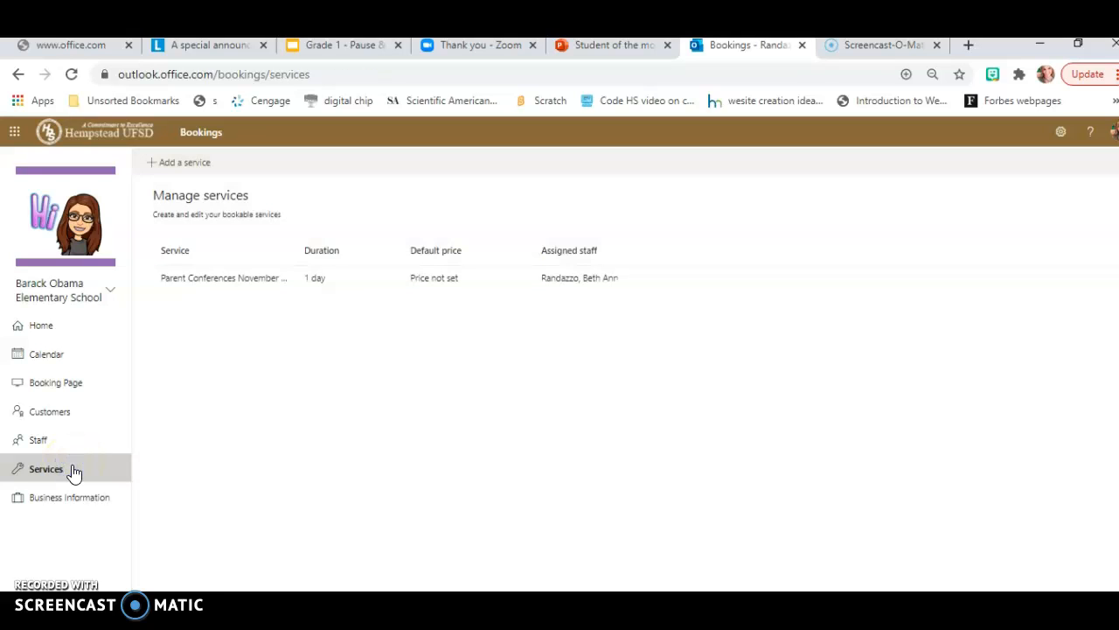
click(246, 392)
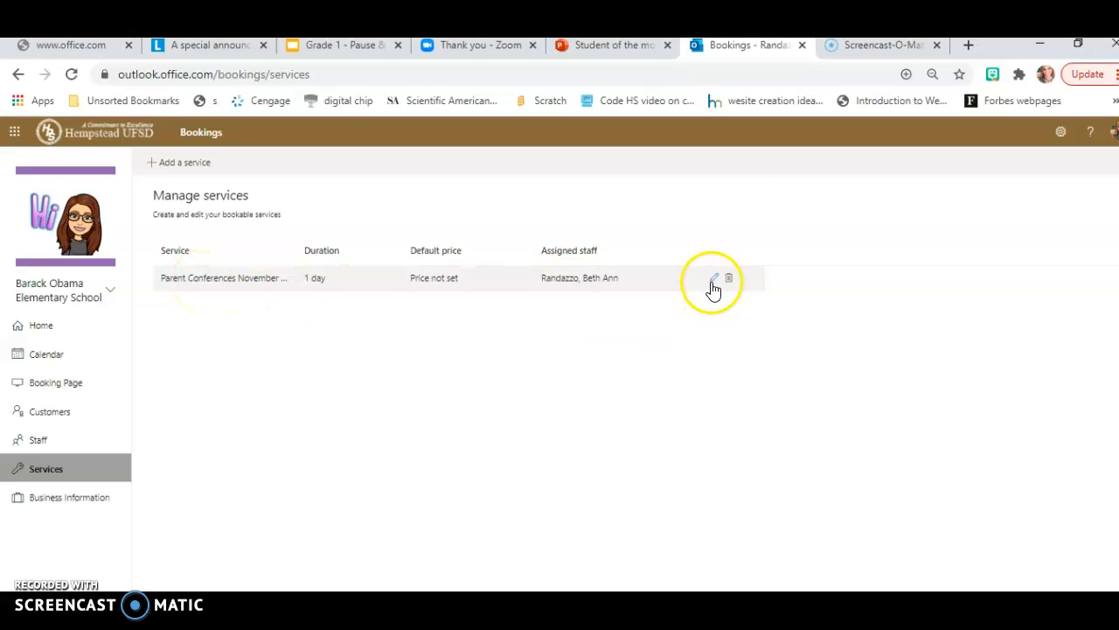
click(713, 288)
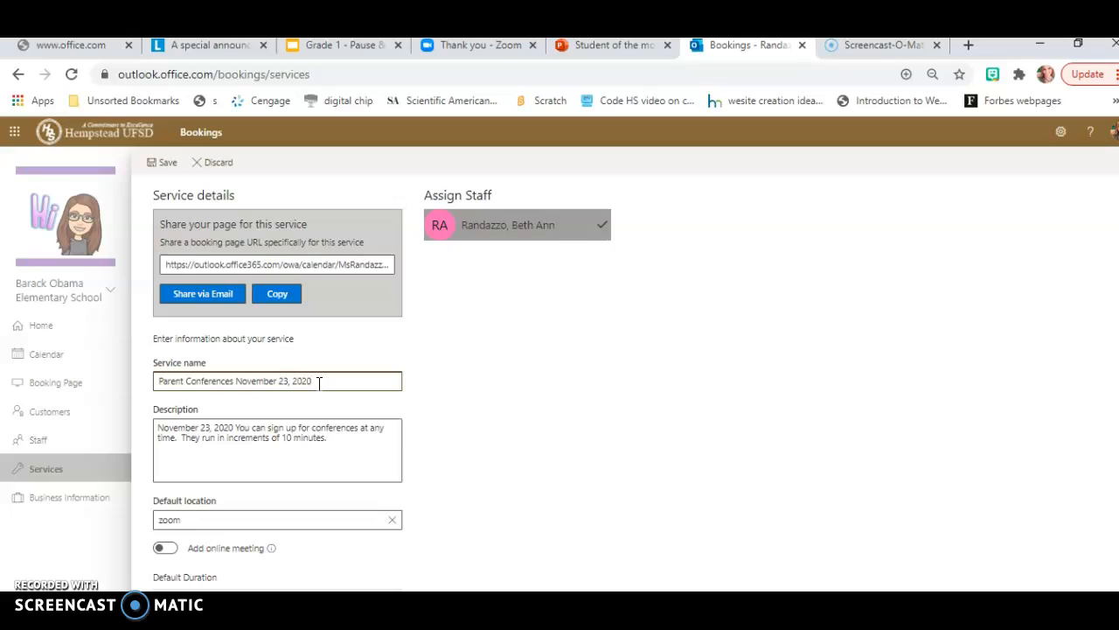
Step: Examine the service's description, default location, duration, maximum attendees, price, internal notes and reminder settings
click(312, 451)
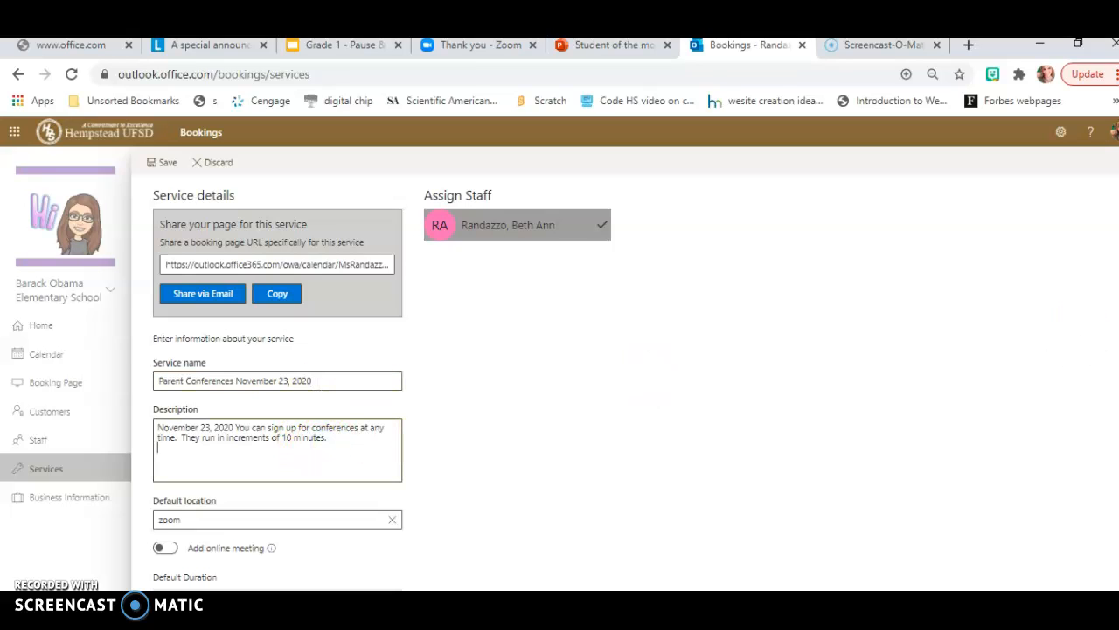
scroll(277, 384, down, 2)
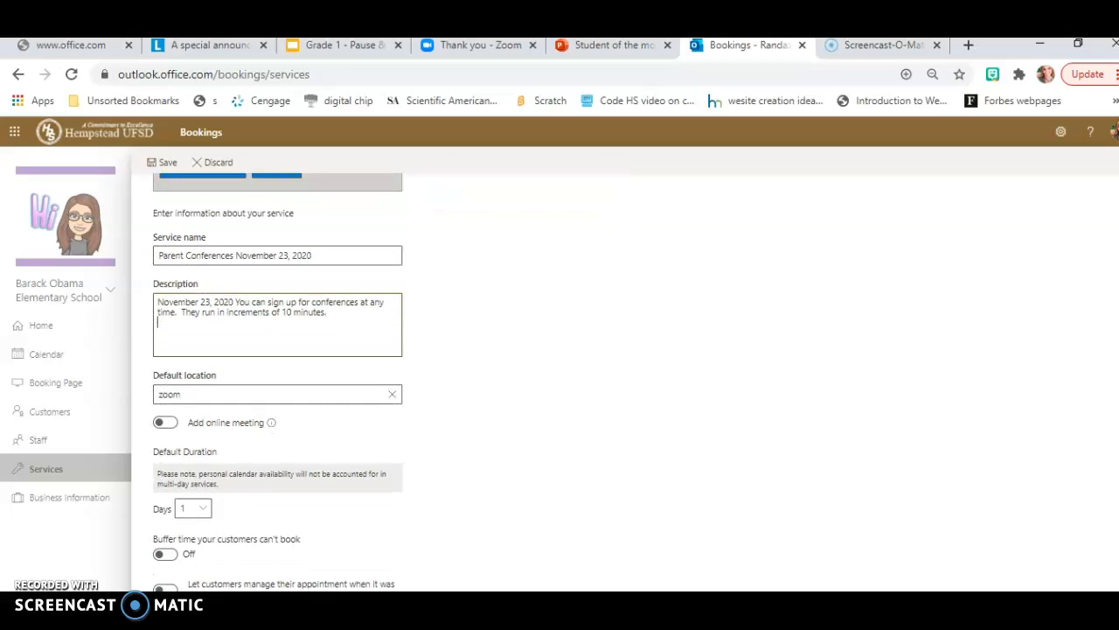
scroll(277, 385, down, 1)
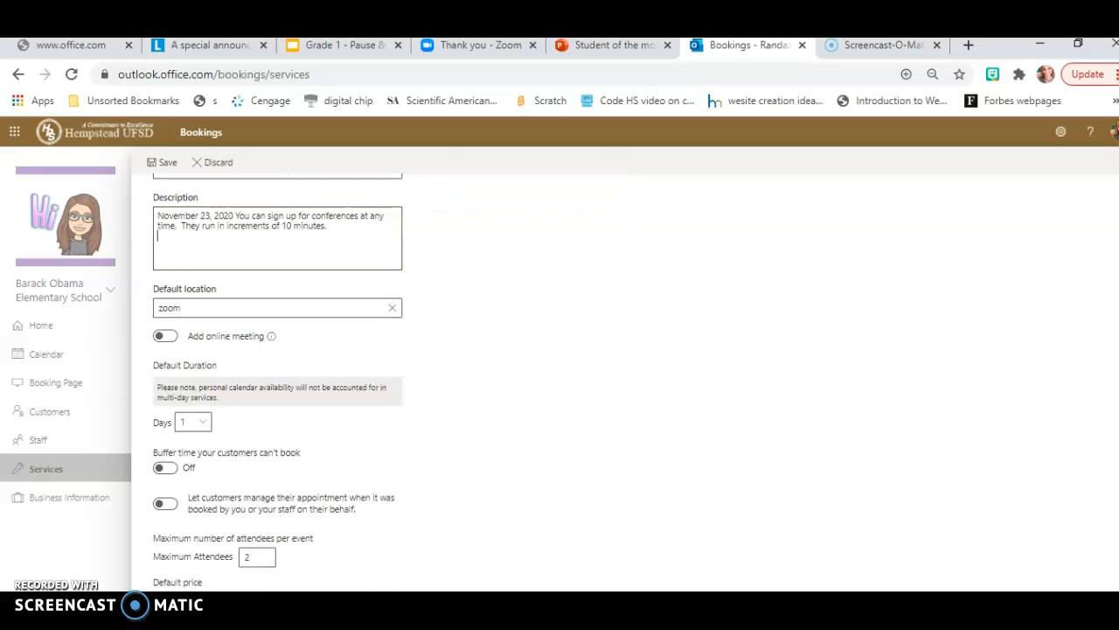
scroll(277, 385, down, 1)
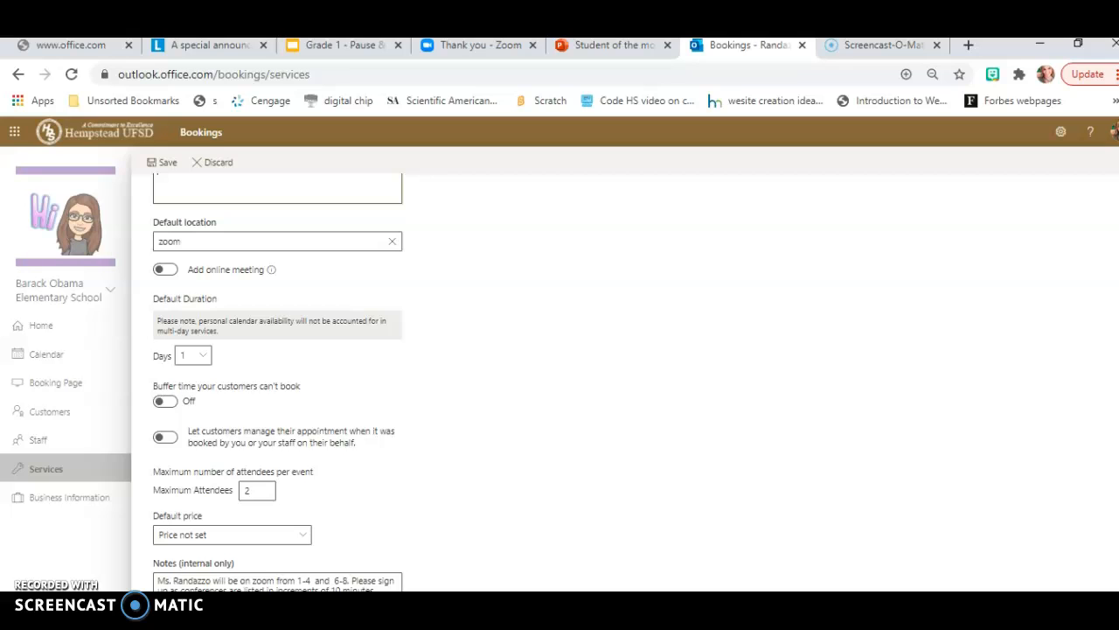
scroll(562, 233, down, 1)
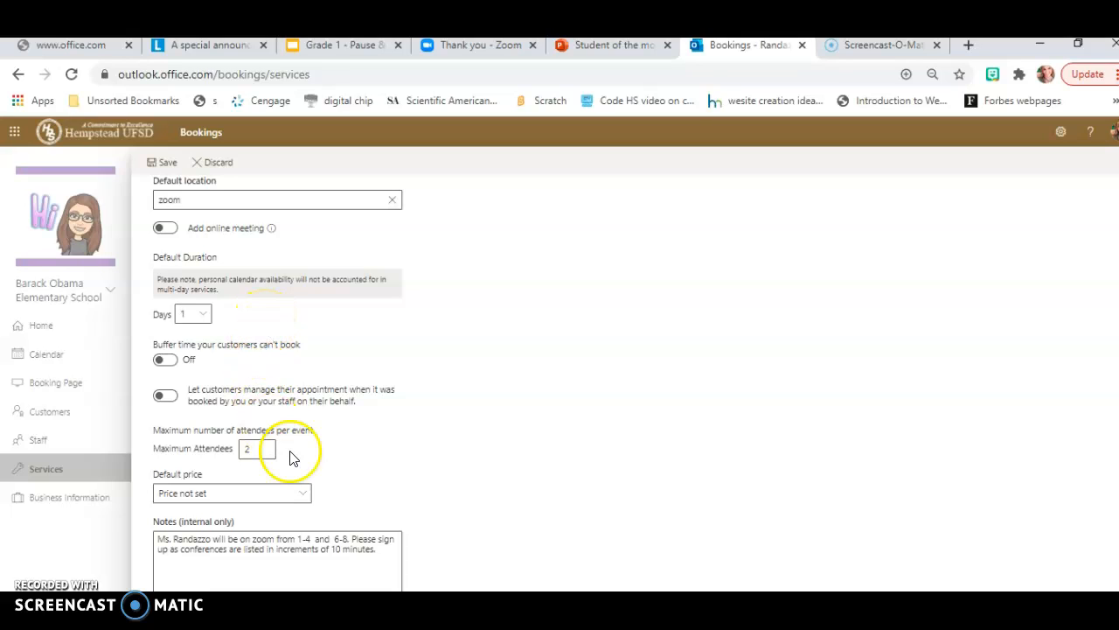
click(254, 448)
scroll(278, 383, down, 2)
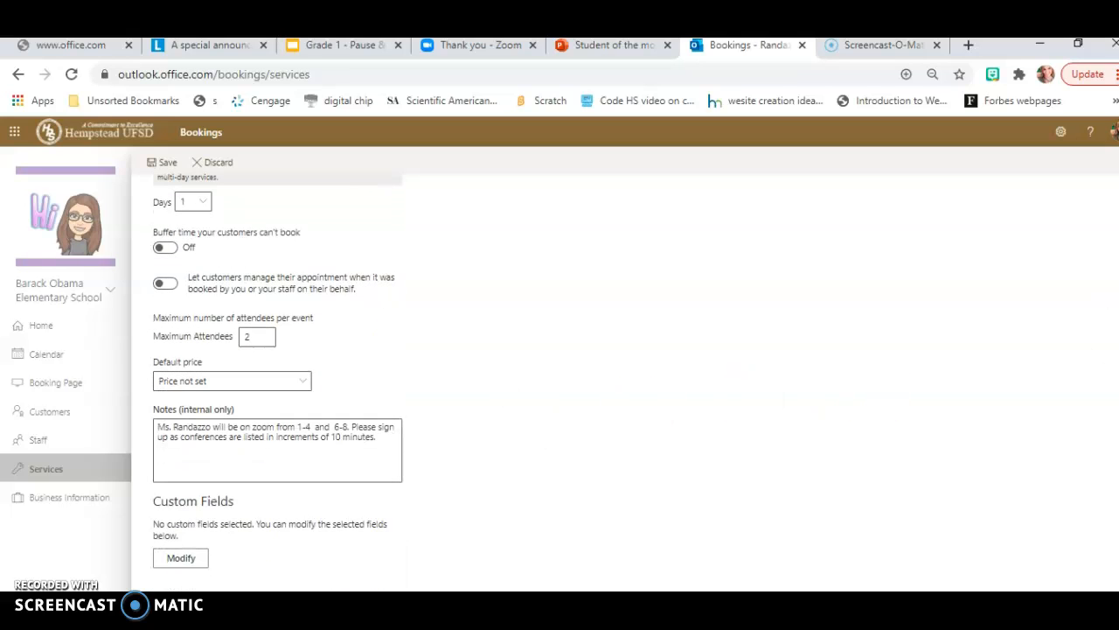
scroll(1112, 371, down, 2)
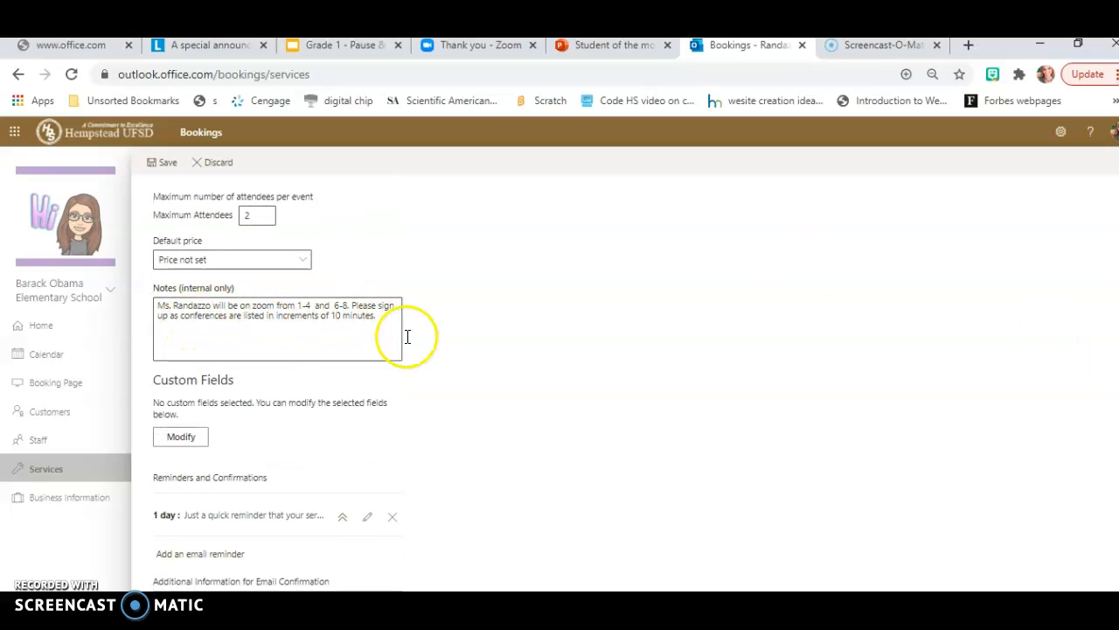
scroll(277, 376, down, 3)
scroll(277, 381, up, 1)
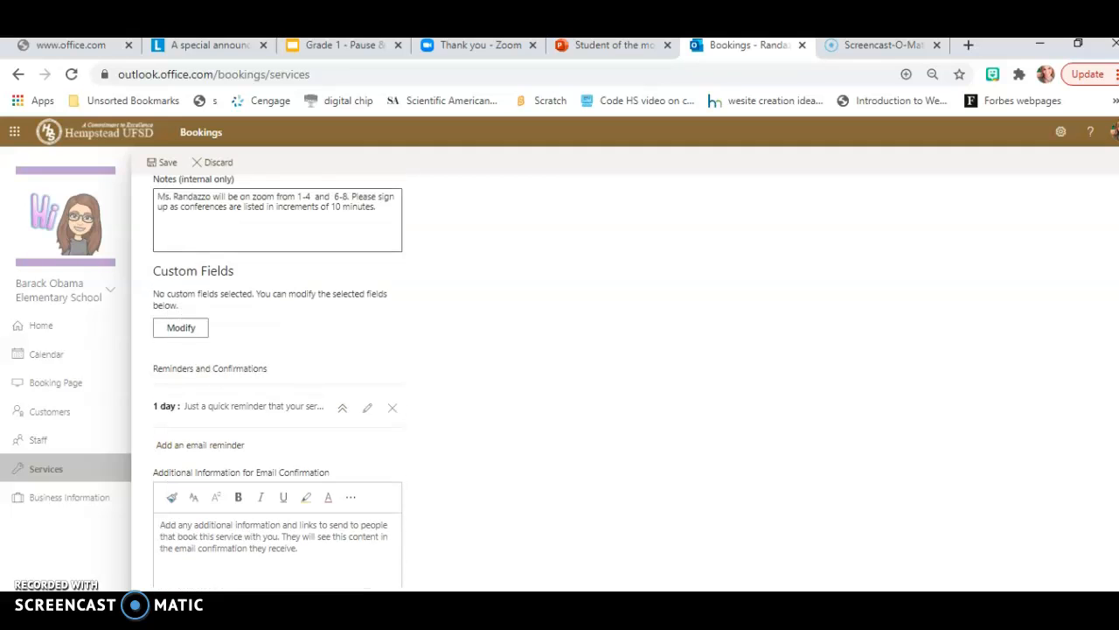
scroll(277, 363, down, 1)
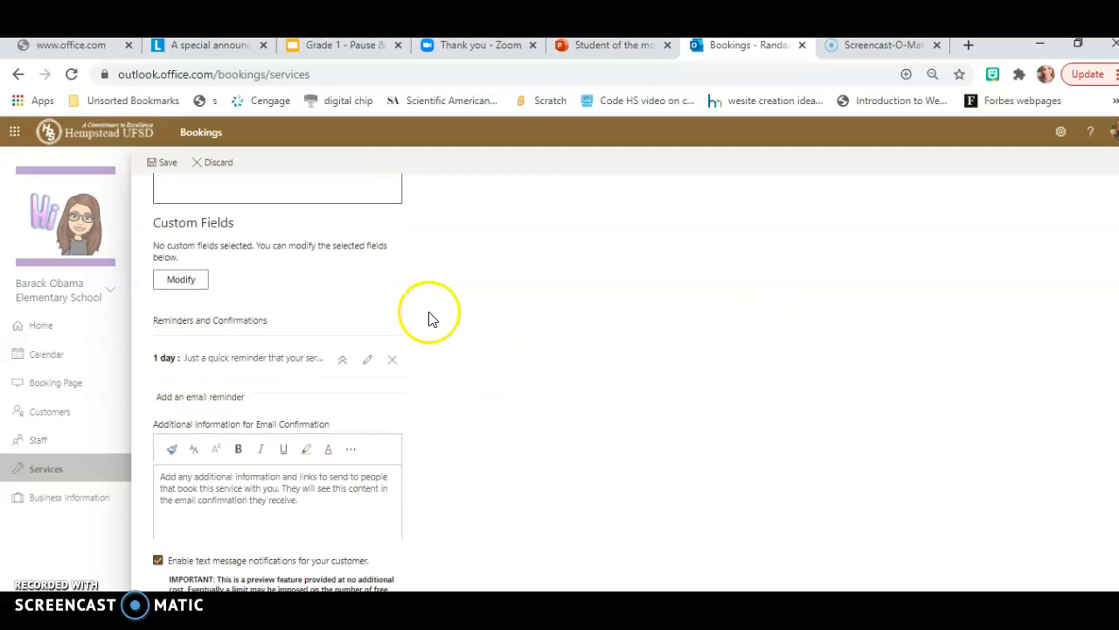
Step: Review which customer information and custom fields the service requires, and accept the selection
click(184, 281)
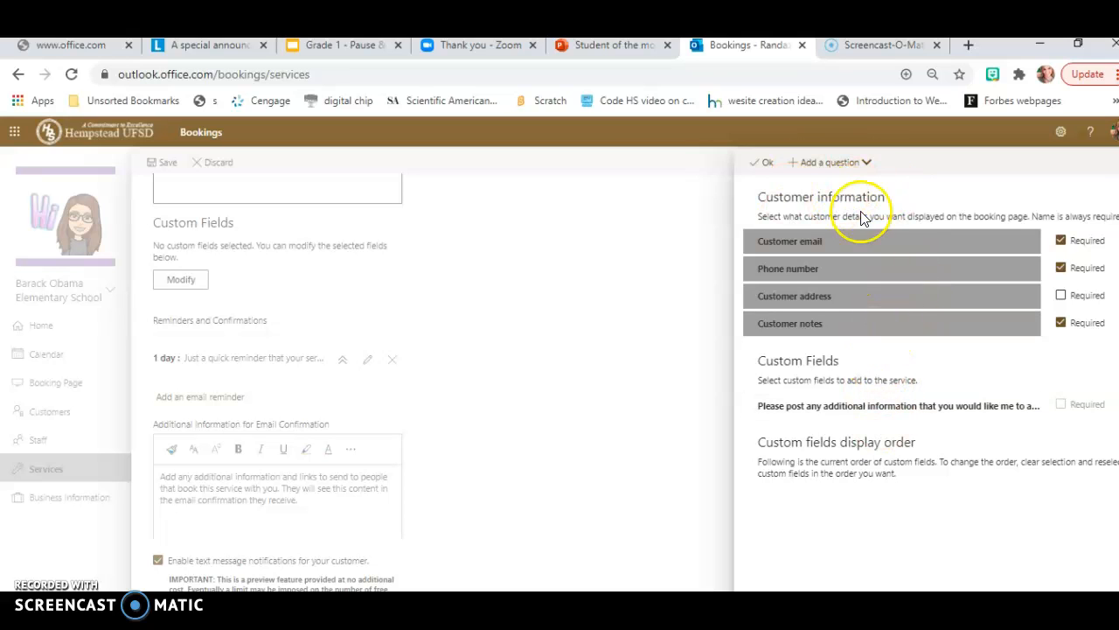
click(760, 162)
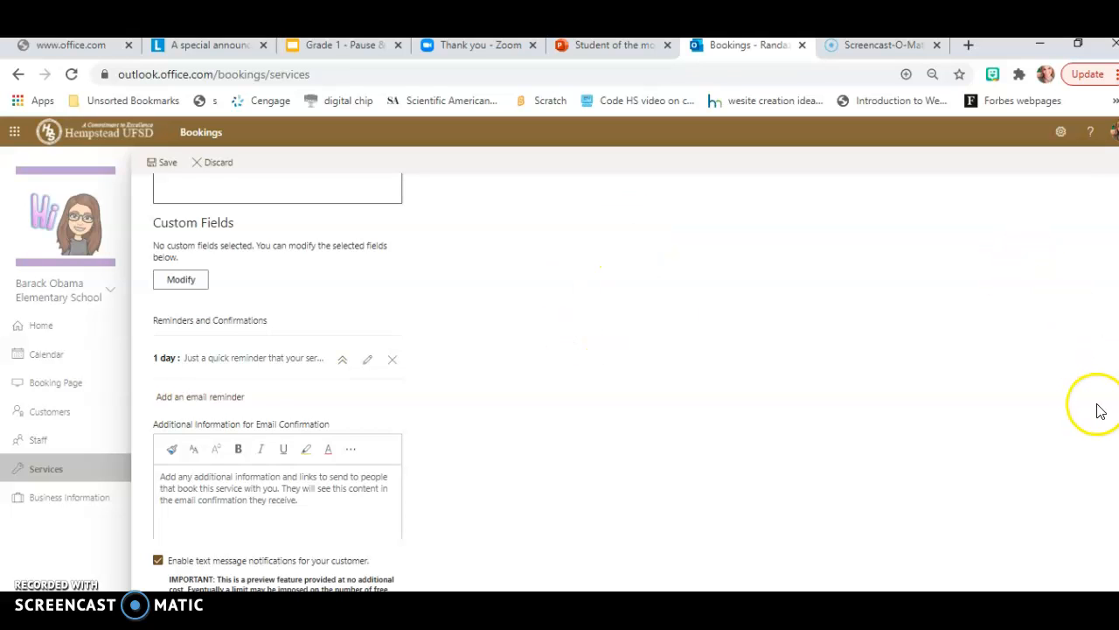
Step: Review the service's notification, publishing, scheduling policy and availability settings, including the time increment choices, and save the service
scroll(278, 382, down, 2)
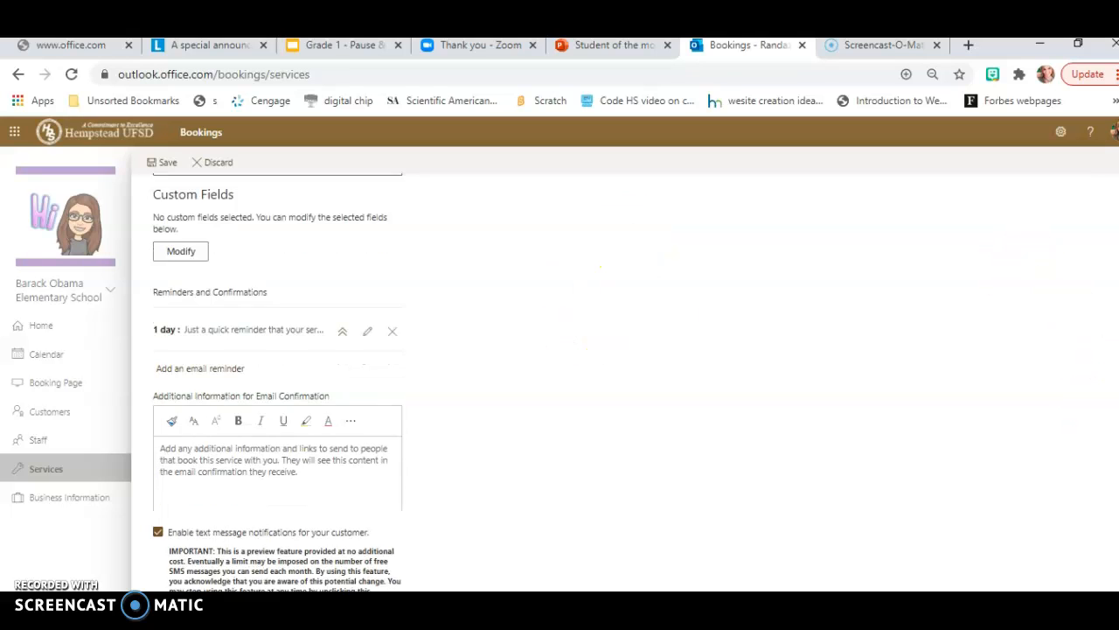
scroll(278, 382, down, 3)
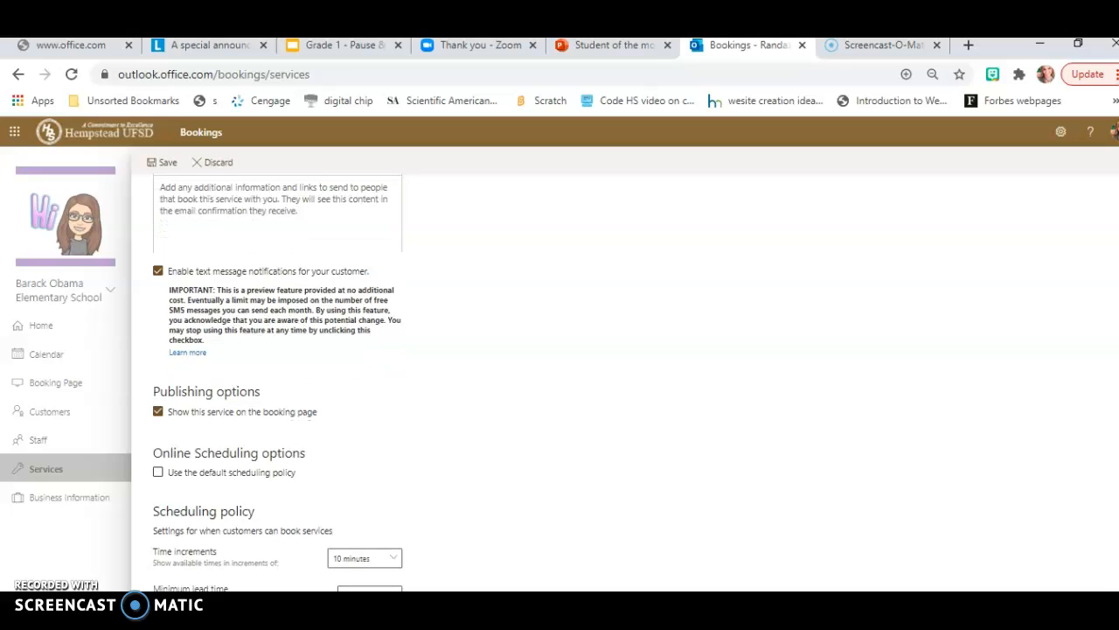
scroll(278, 382, down, 2)
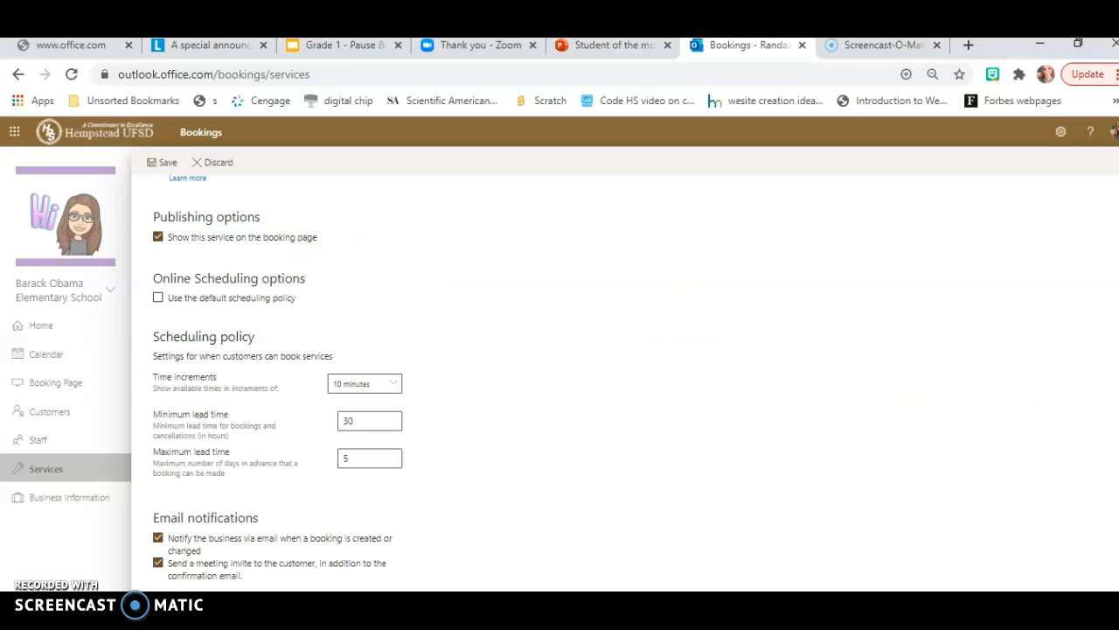
click(393, 384)
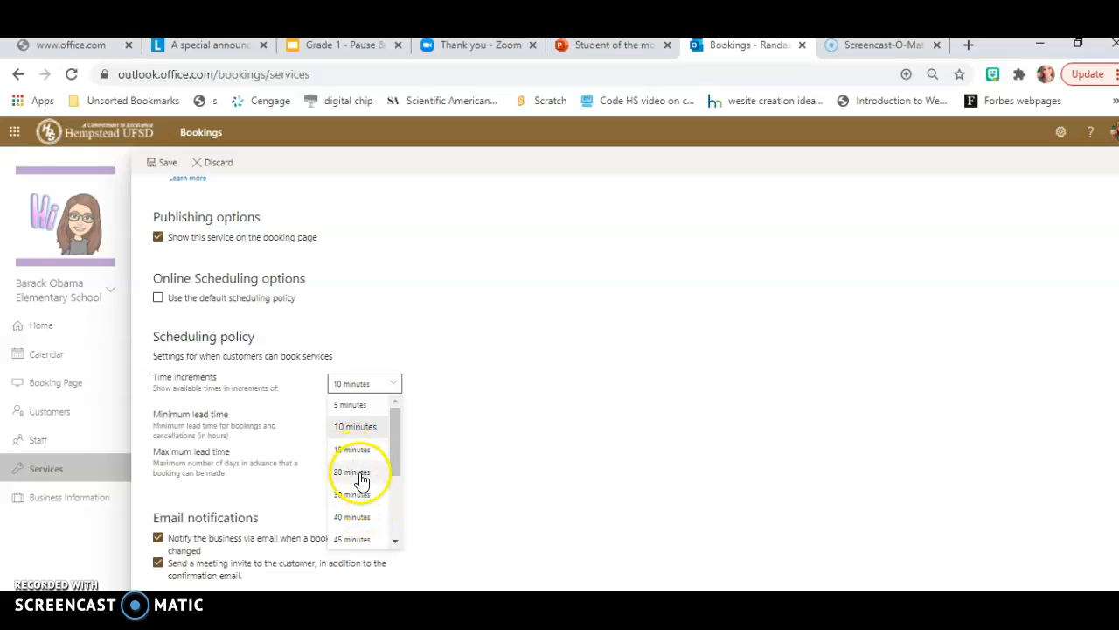
click(557, 397)
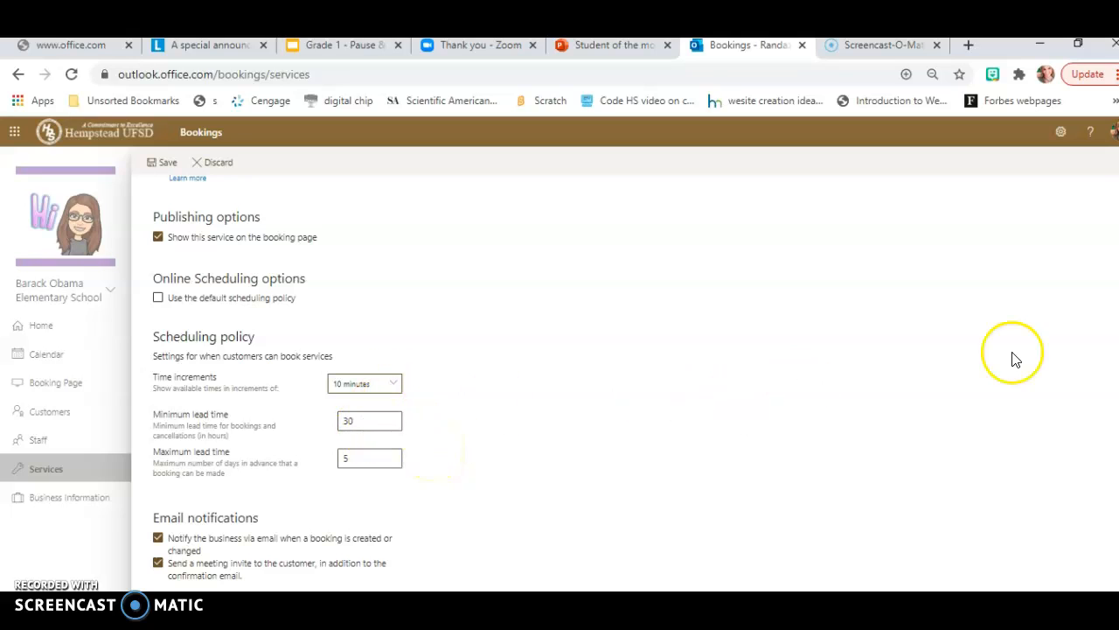
scroll(435, 455, down, 3)
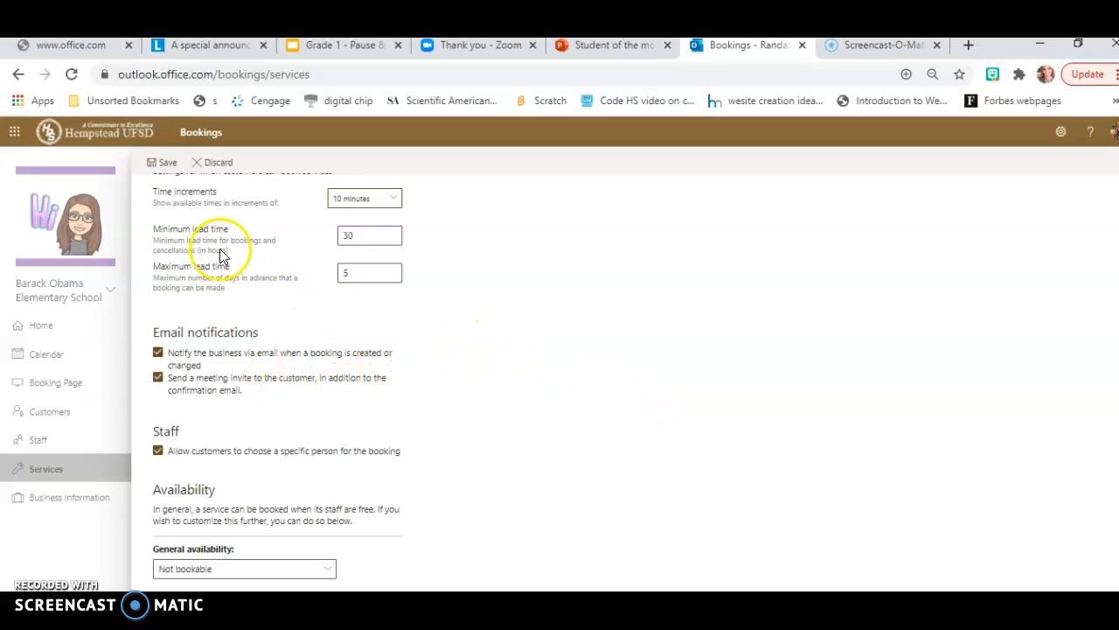
click(156, 155)
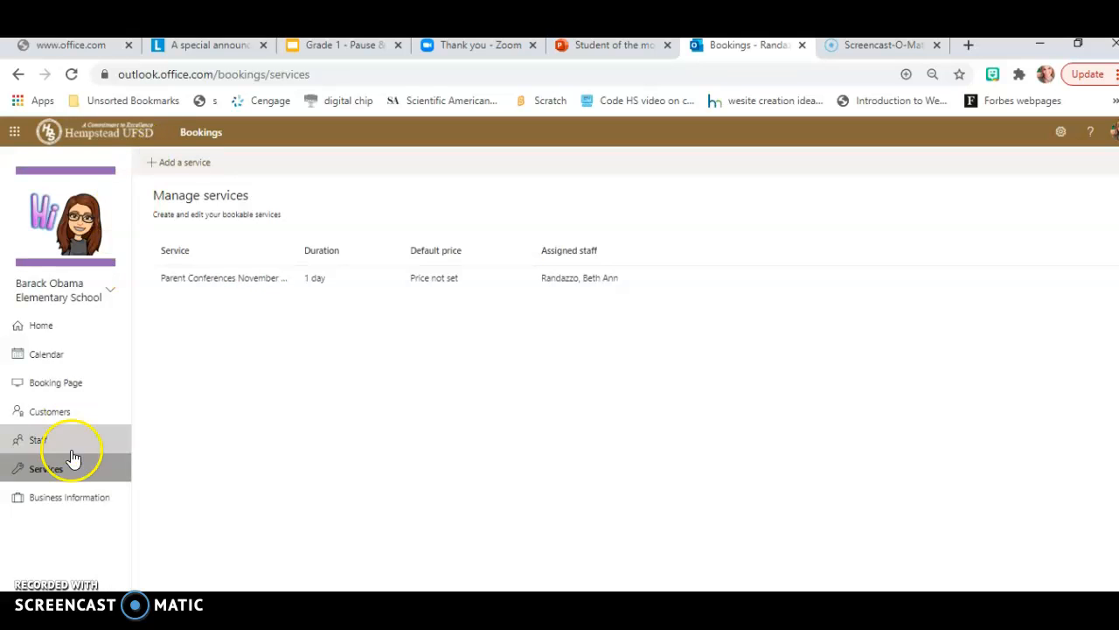
Step: Look through the staff list, the Parent Conferences service entry and the customer list
click(40, 440)
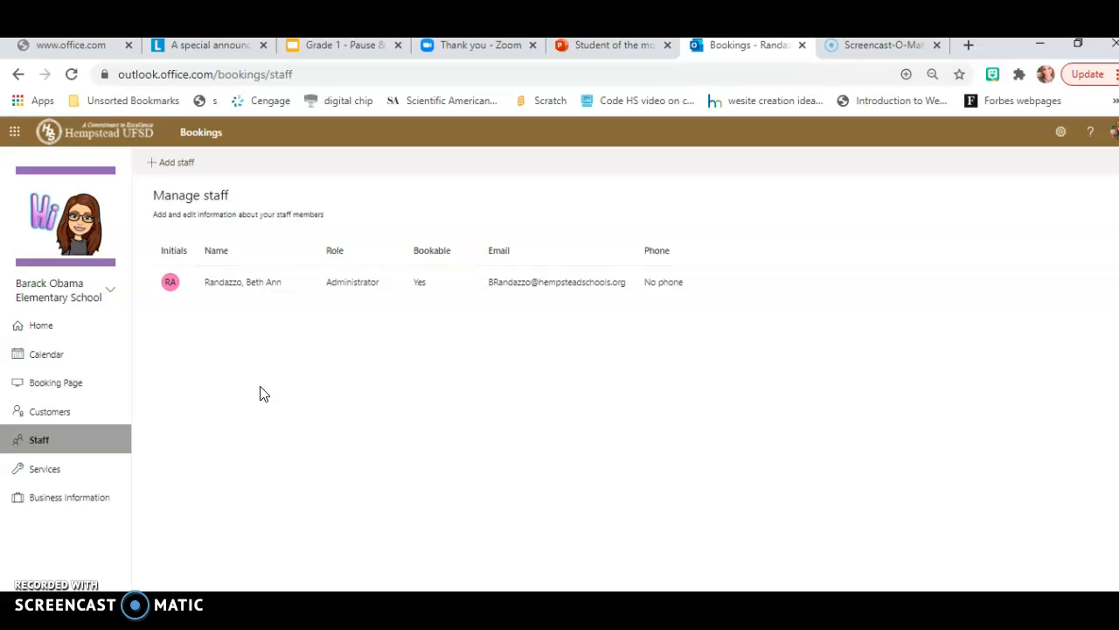
click(50, 470)
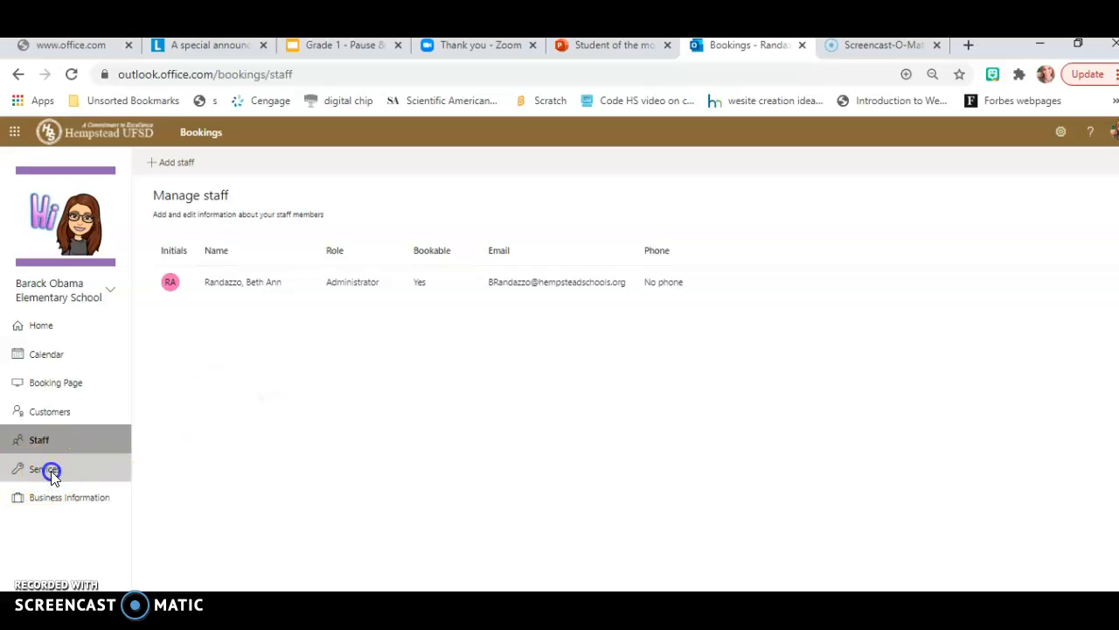
click(237, 279)
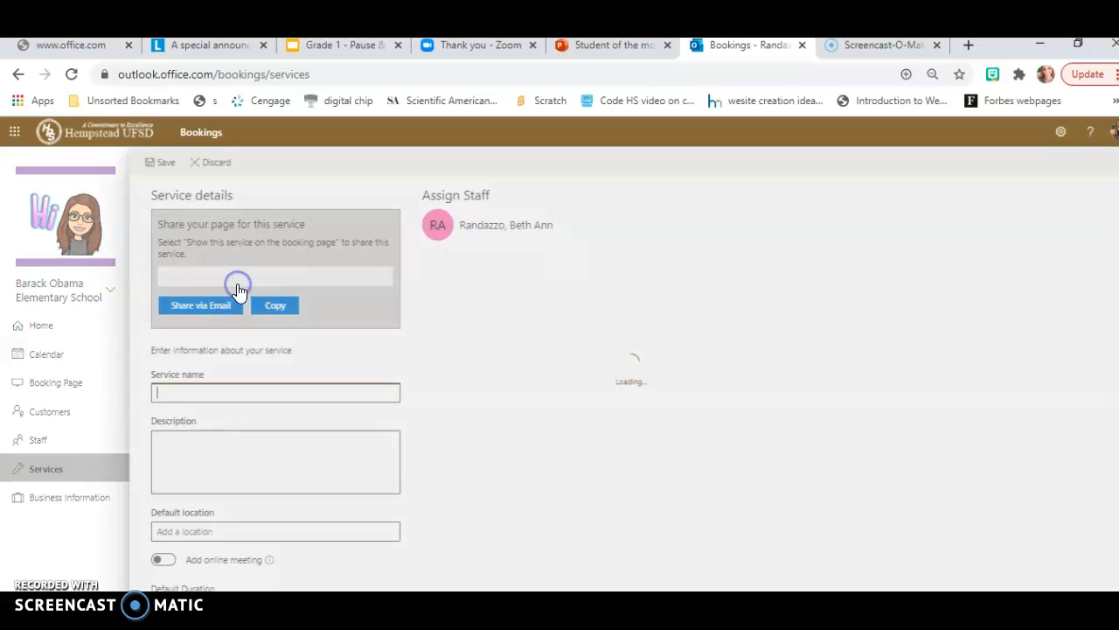
click(85, 496)
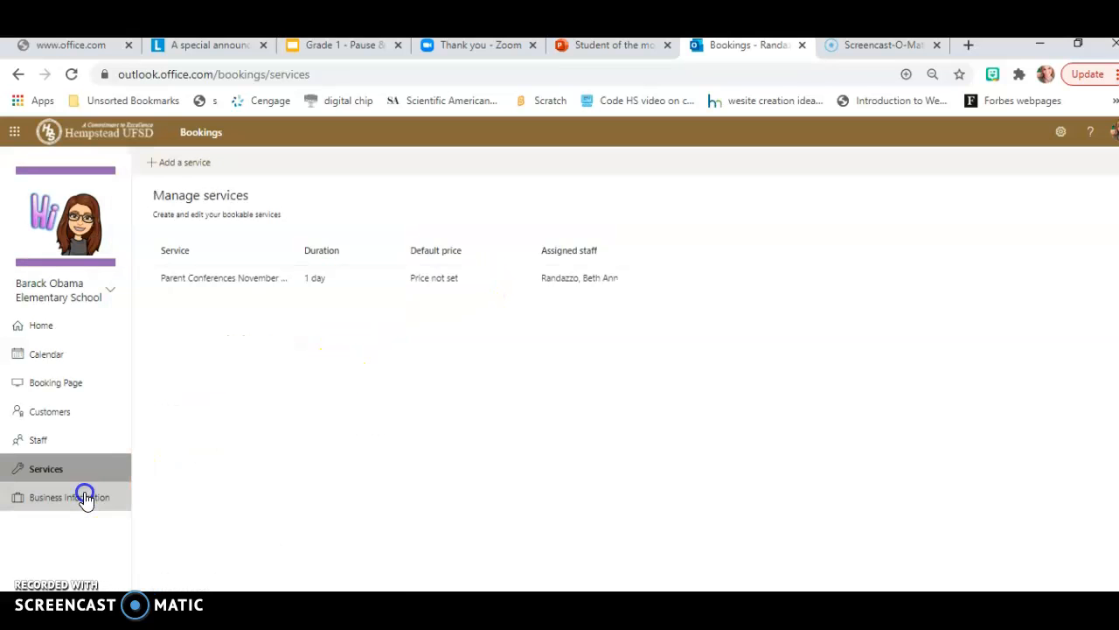
click(61, 450)
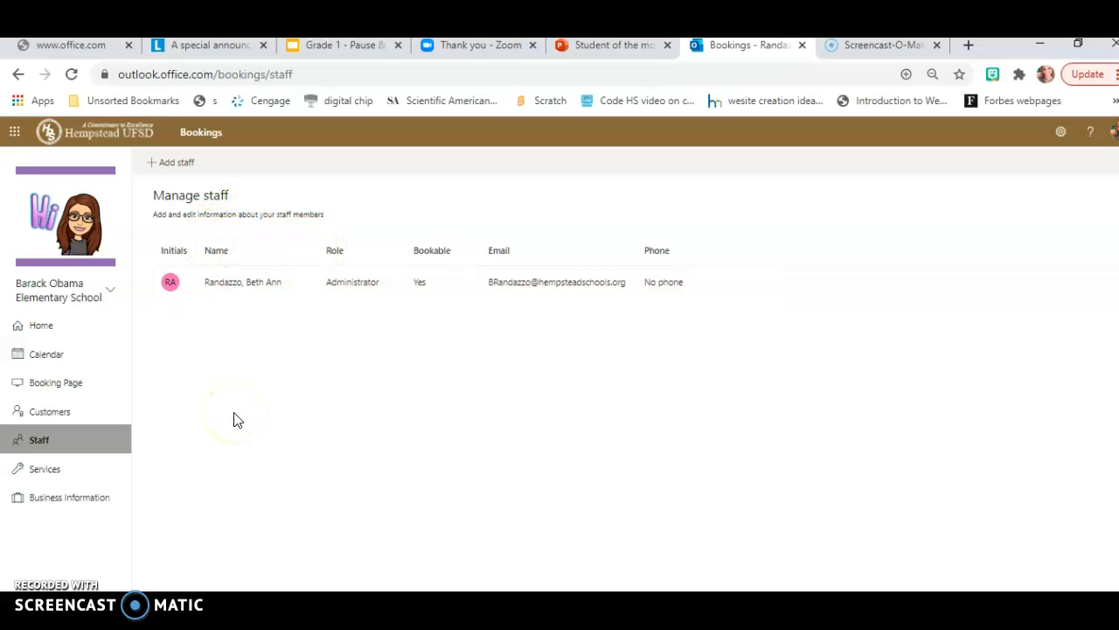
click(79, 420)
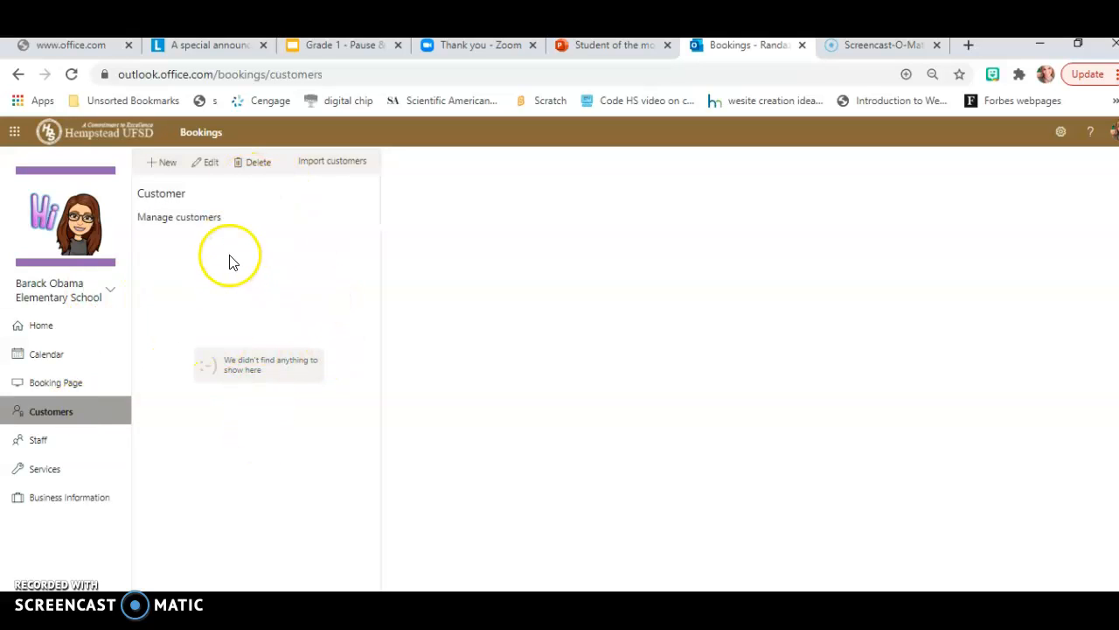
Step: Open the booking page settings and copy the page's sharing link
click(69, 385)
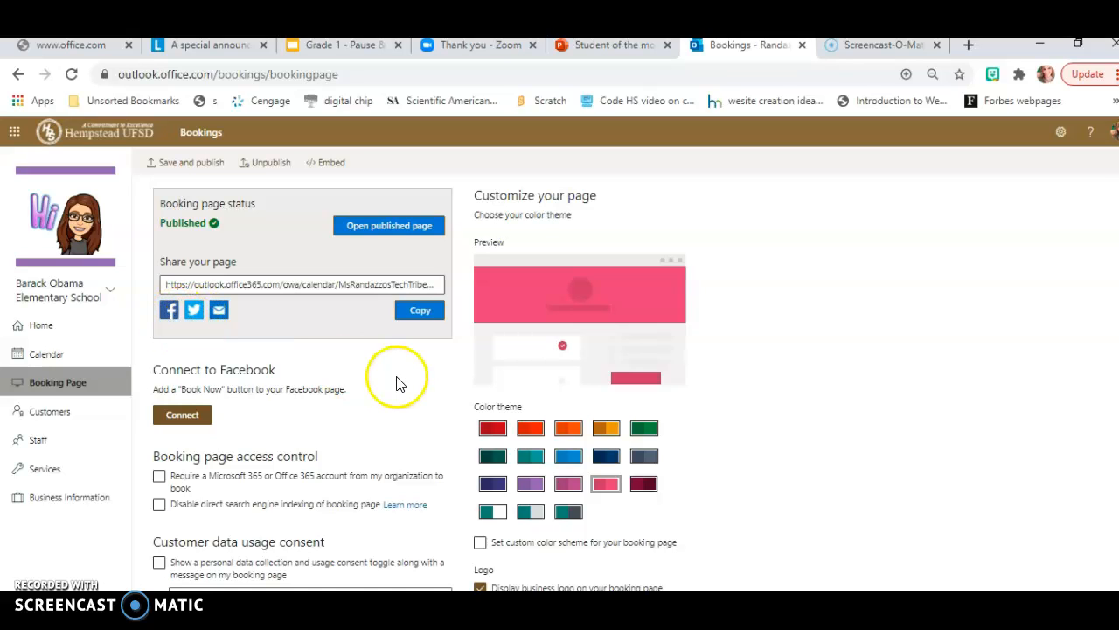
click(417, 312)
Step: Examine the booking page's access control, color theme, logo, time zone and customer data usage consent options
scroll(420, 381, down, 3)
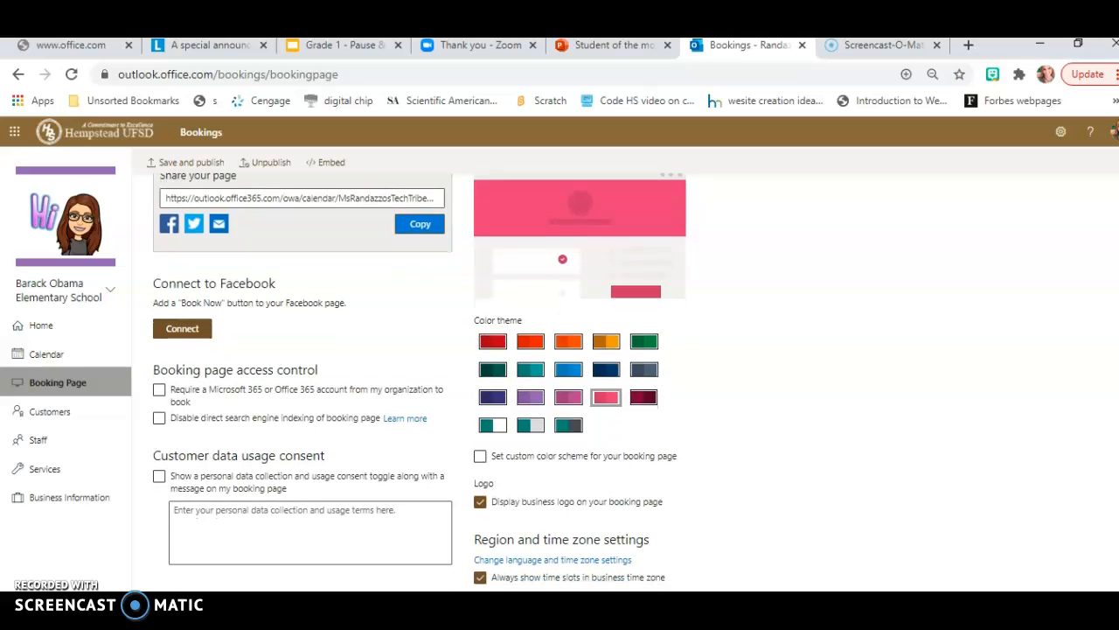
scroll(419, 381, down, 2)
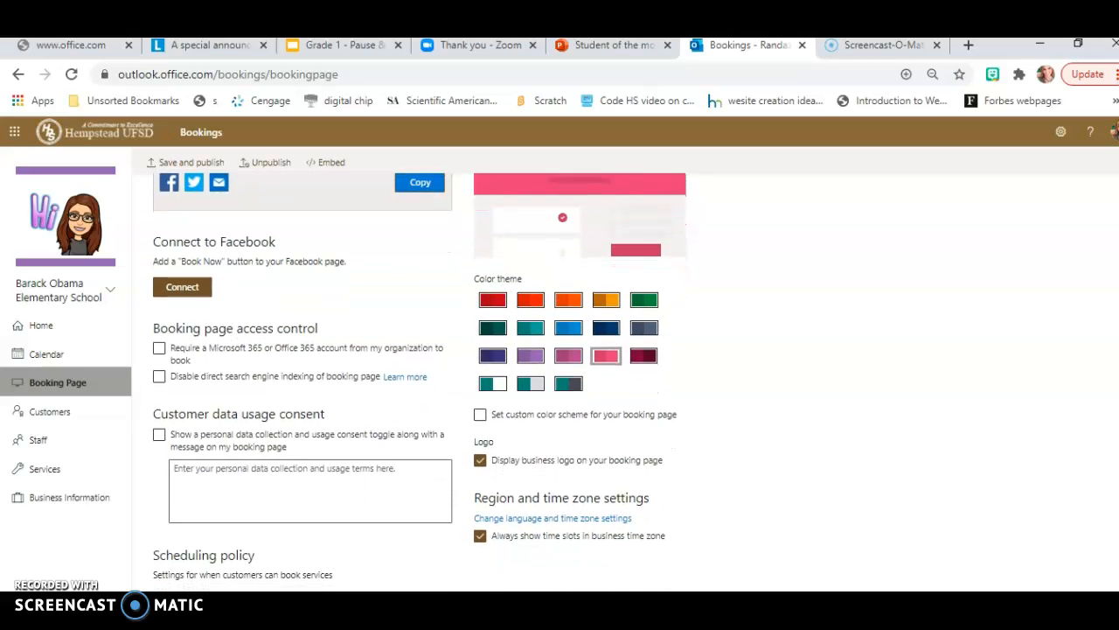
scroll(420, 381, down, 3)
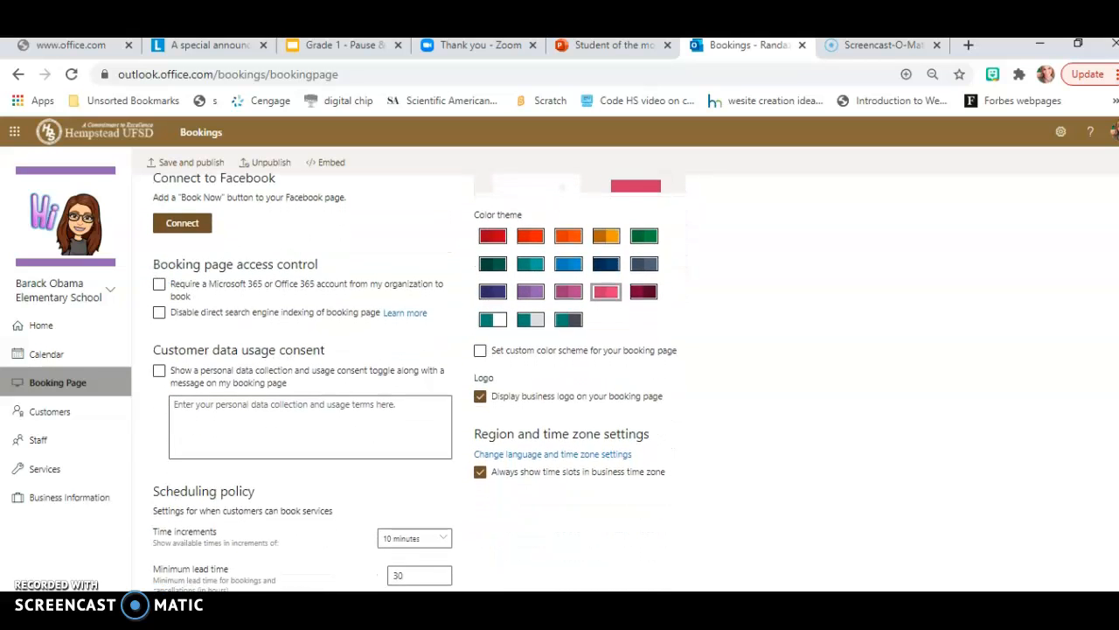
scroll(420, 381, down, 2)
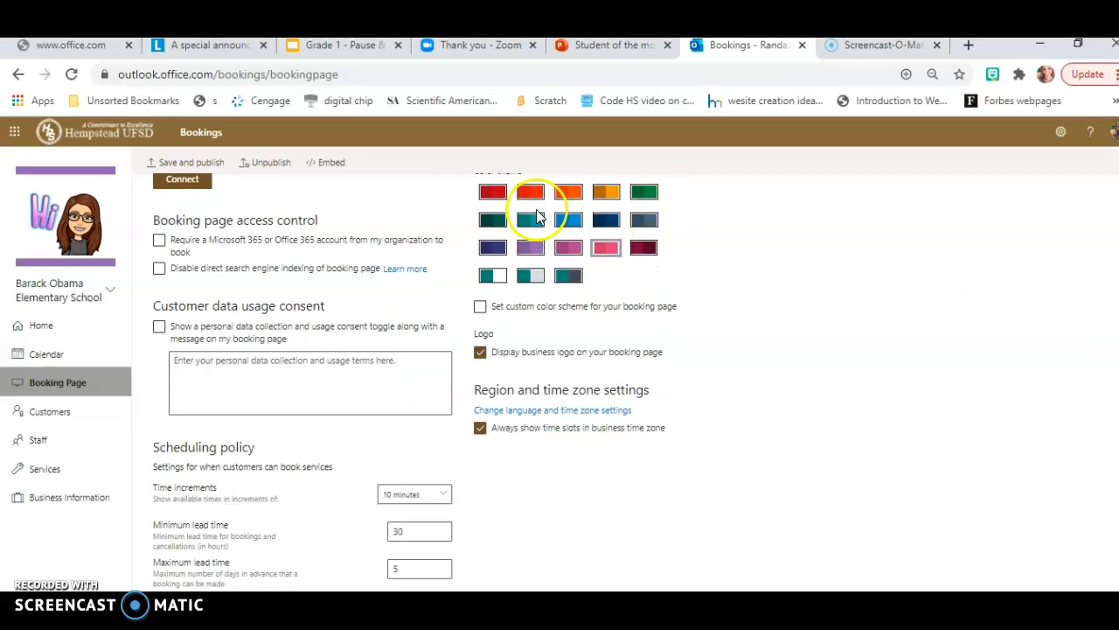
click(158, 326)
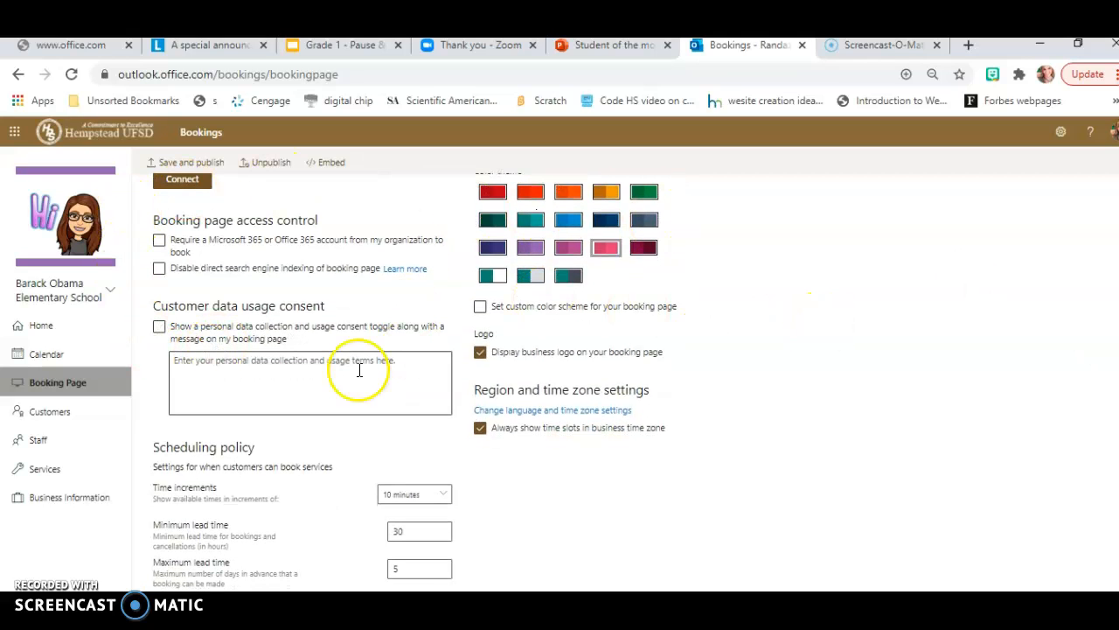
click(158, 326)
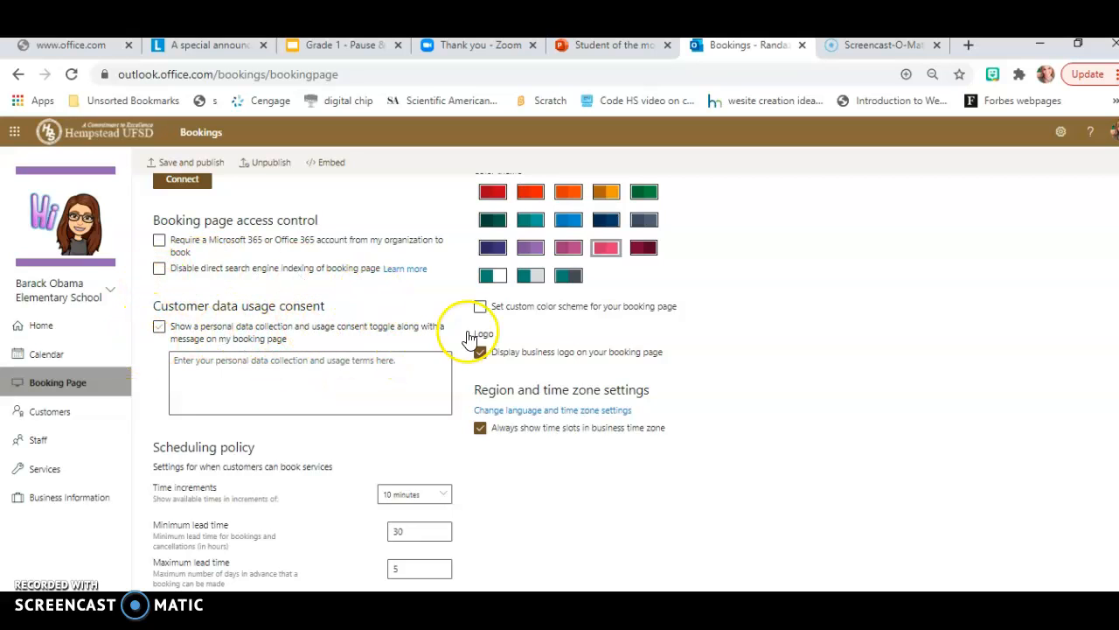
Step: Review the booking page's time increments, lead times, email notifications, staff choice and general availability settings
scroll(415, 379, down, 2)
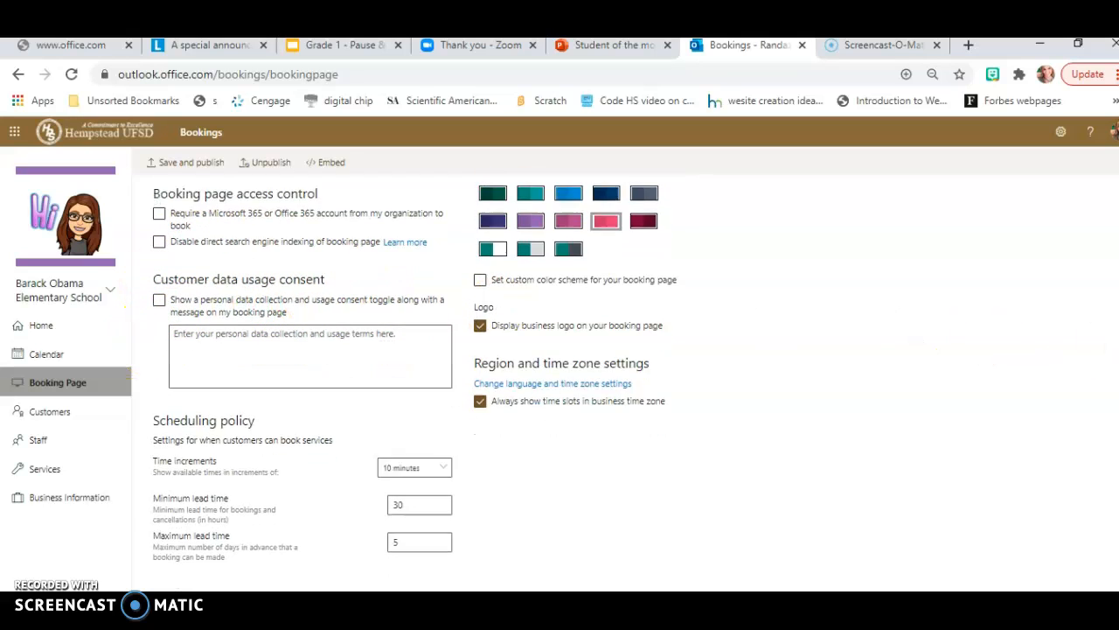
scroll(415, 379, down, 1)
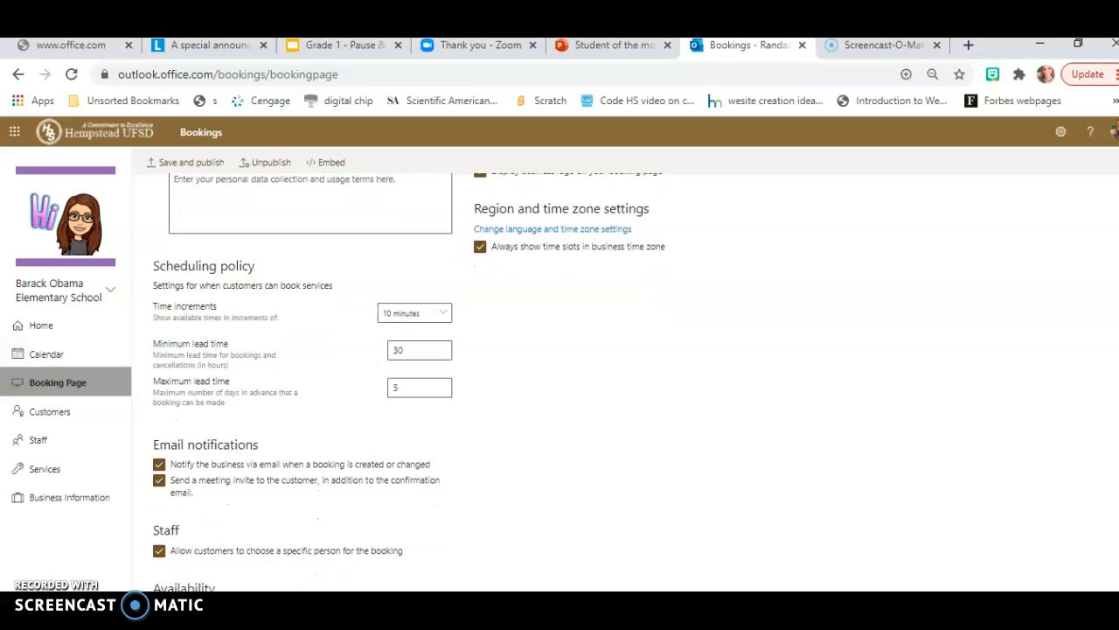
click(444, 301)
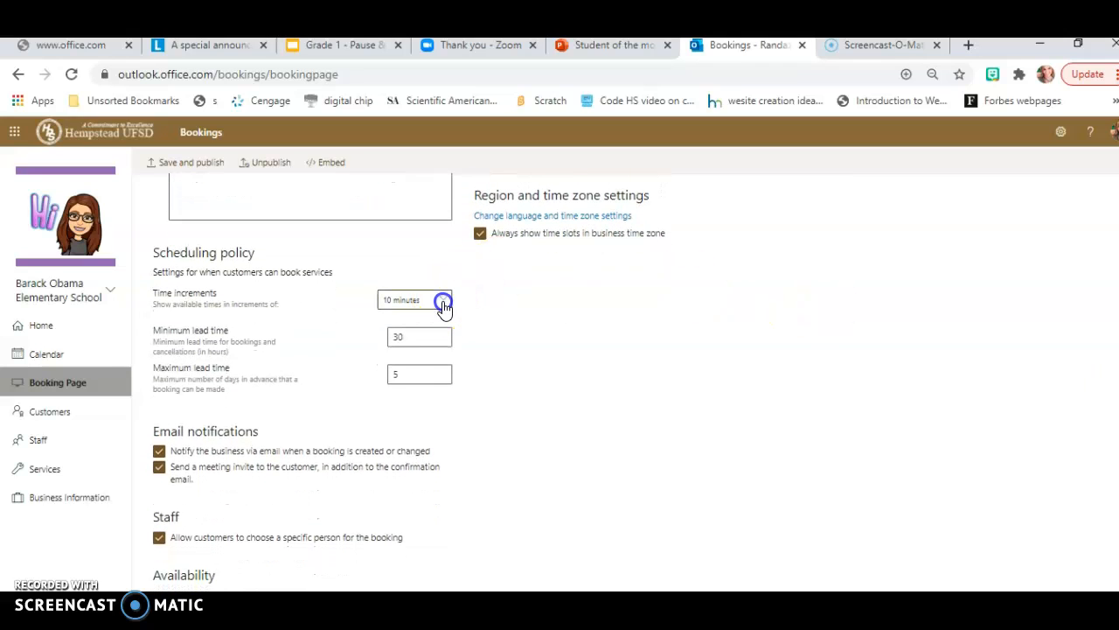
click(523, 304)
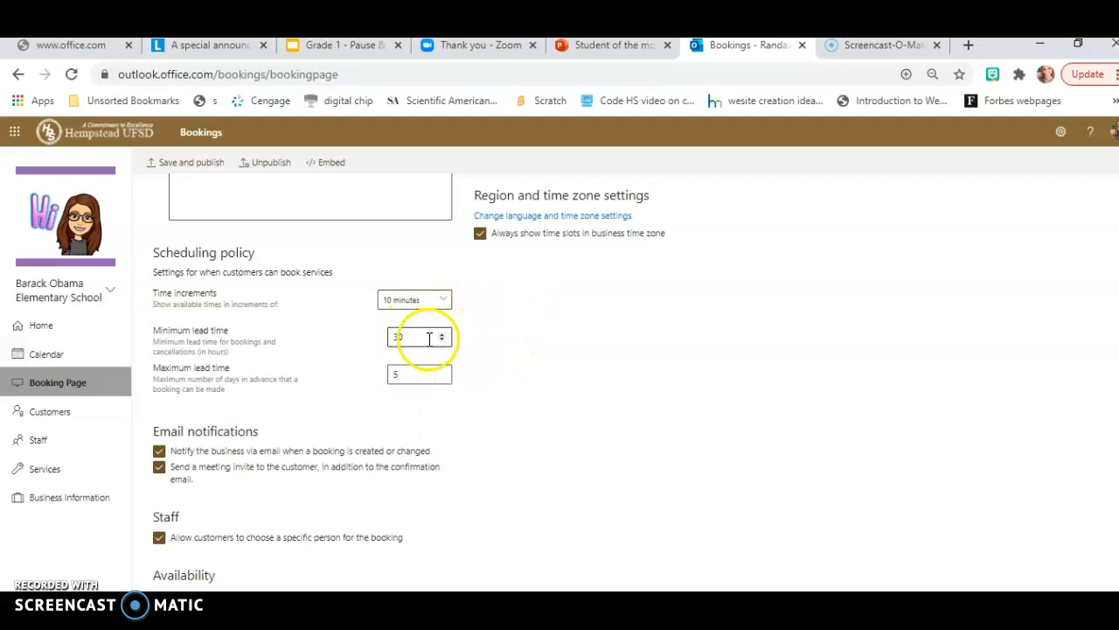
scroll(516, 320, down, 1)
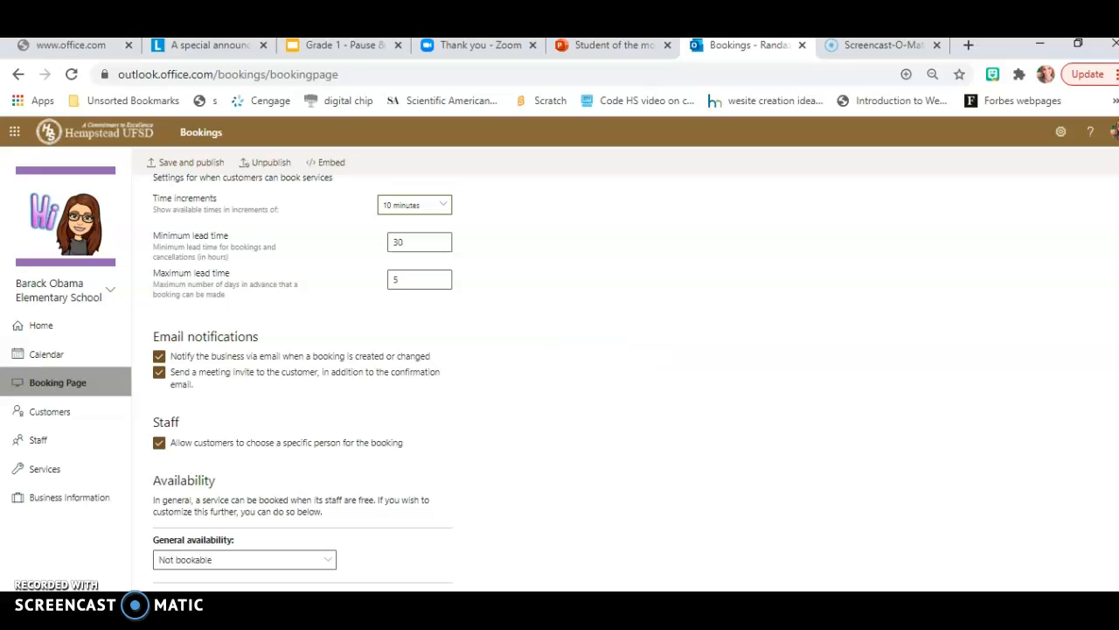
scroll(560, 376, up, 6)
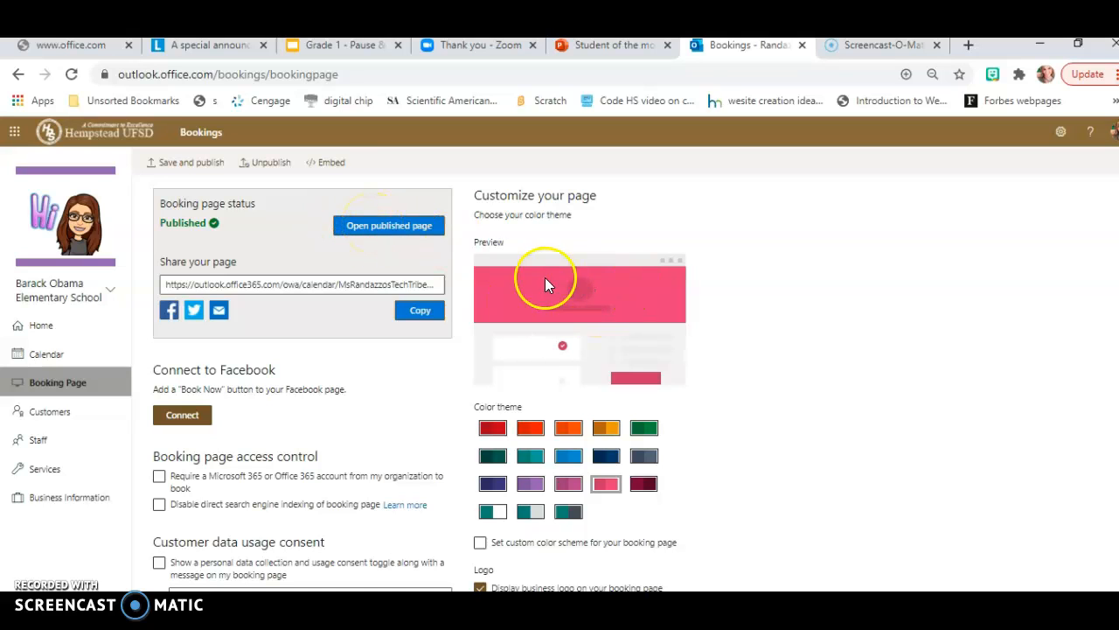
Step: Open the published booking page and select the listed staff member for the parent conference
click(360, 225)
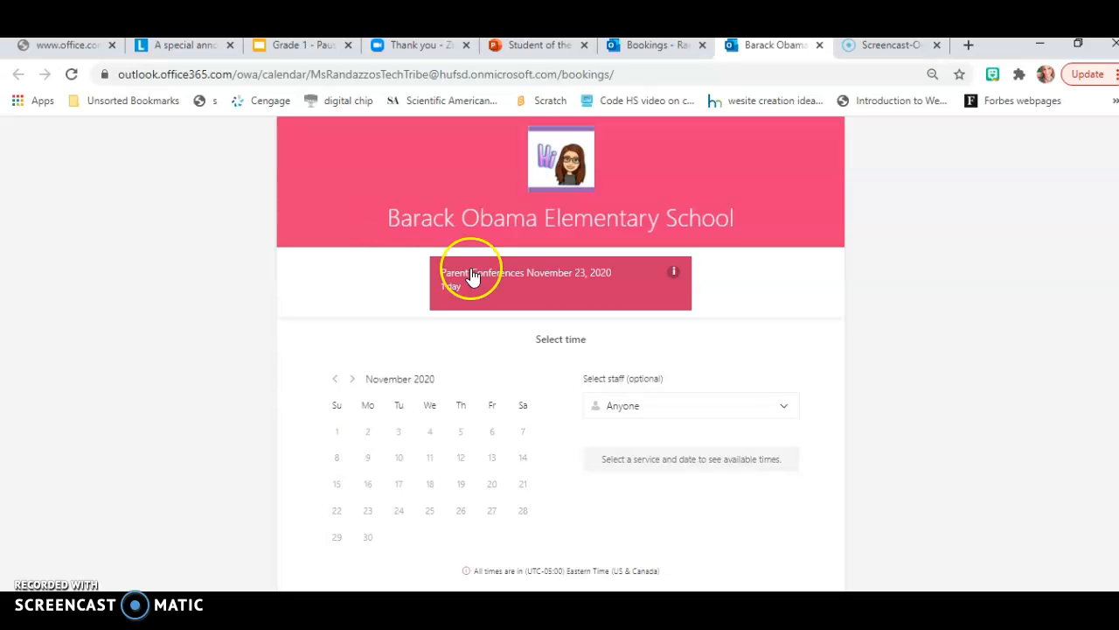
click(784, 411)
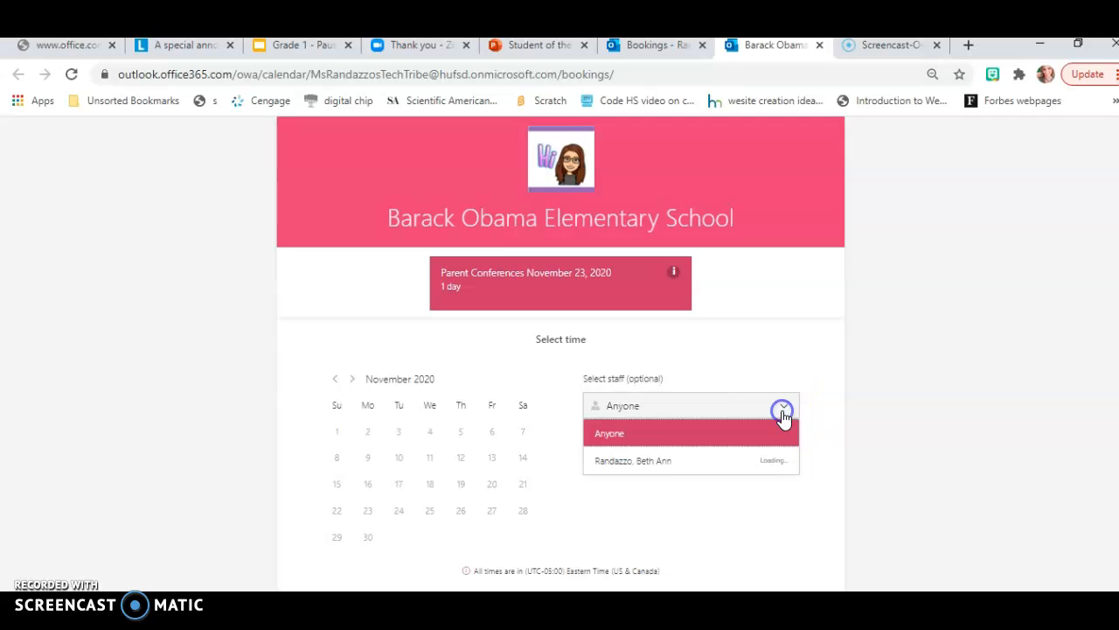
click(717, 461)
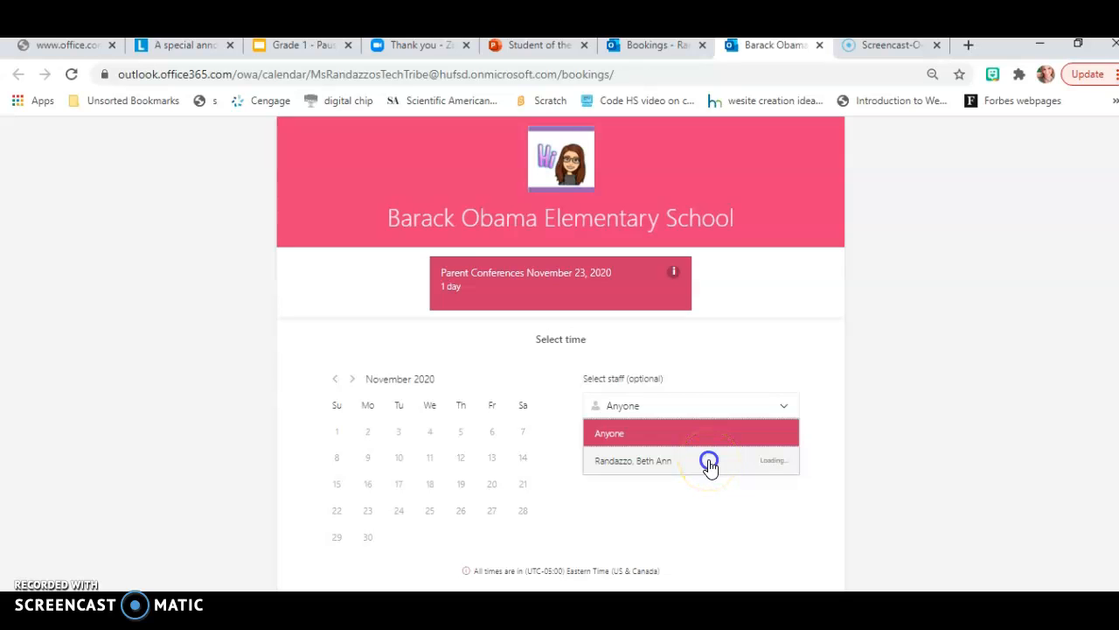
click(709, 461)
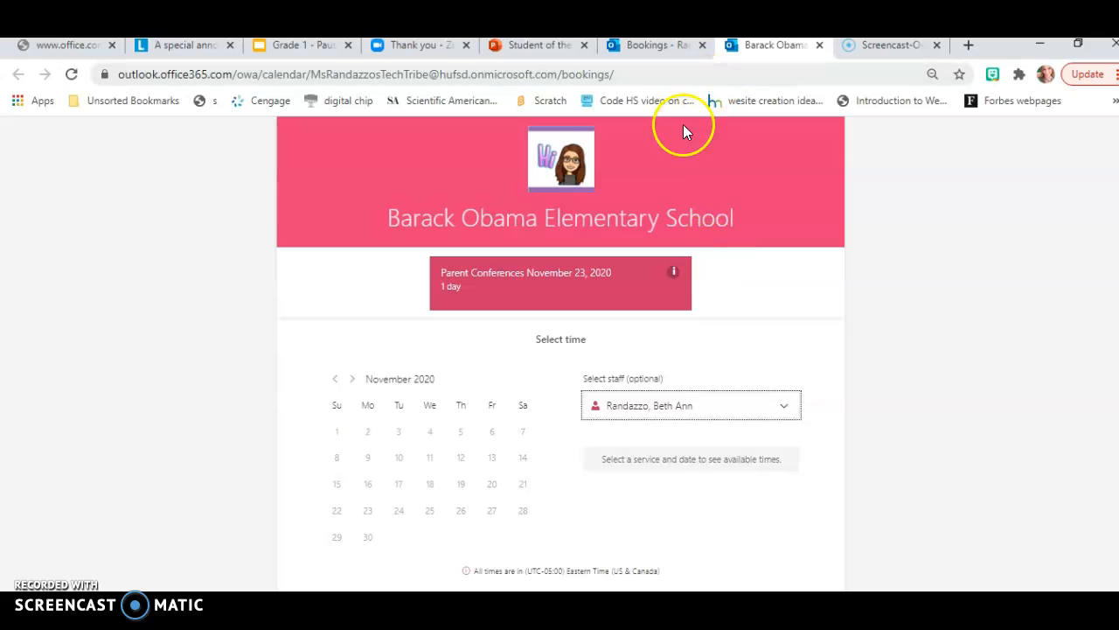
Step: Return to the Bookings management page, view the booking calendar and open the home overview
click(658, 49)
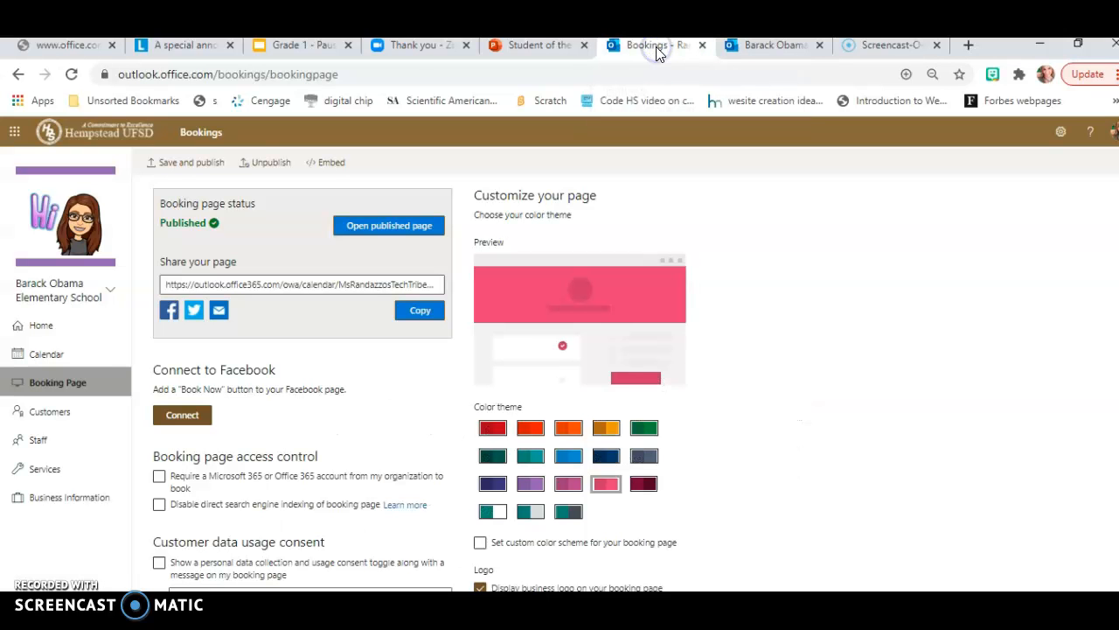
click(45, 363)
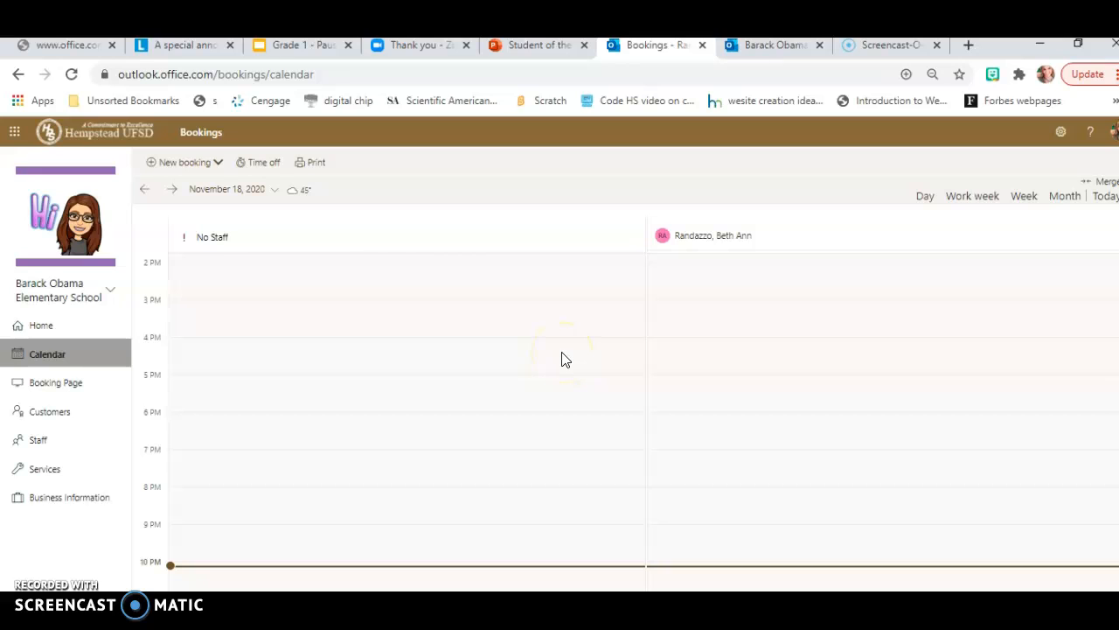
click(64, 330)
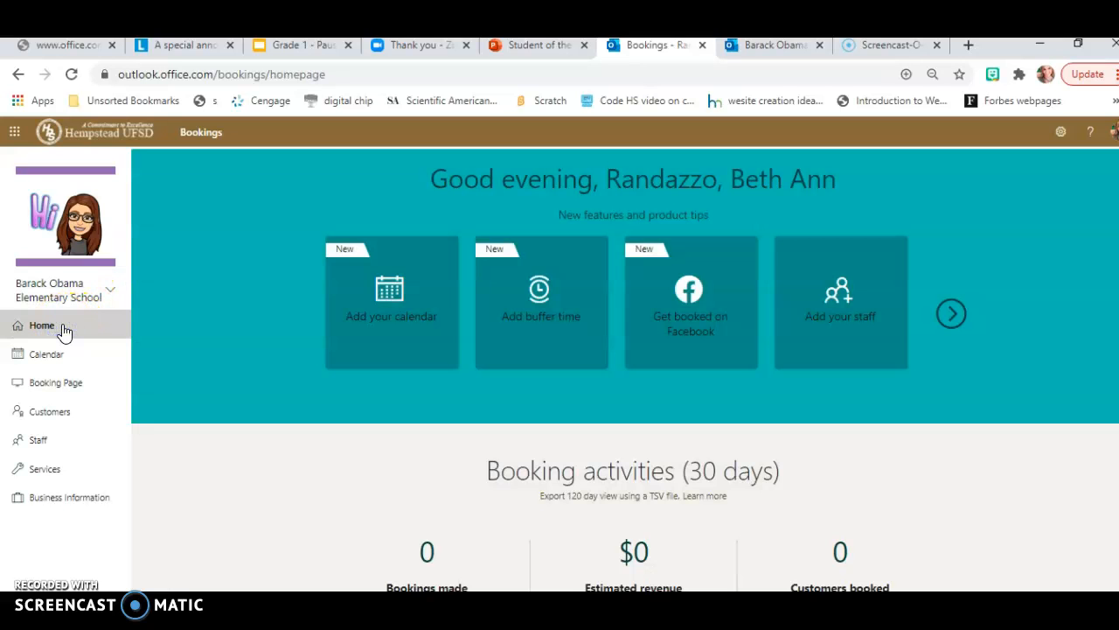